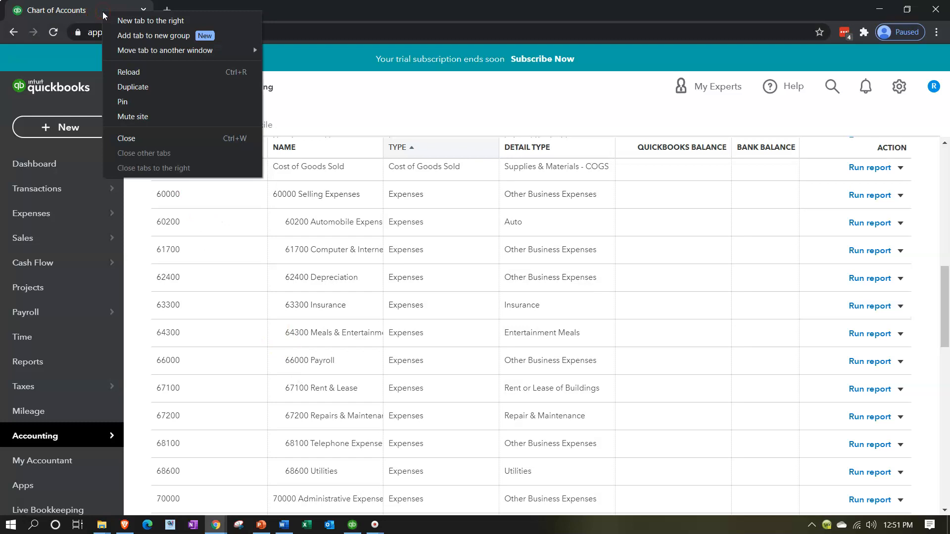
Step: Duplicate the Chart of Accounts browser tab twice
left_click(127, 86)
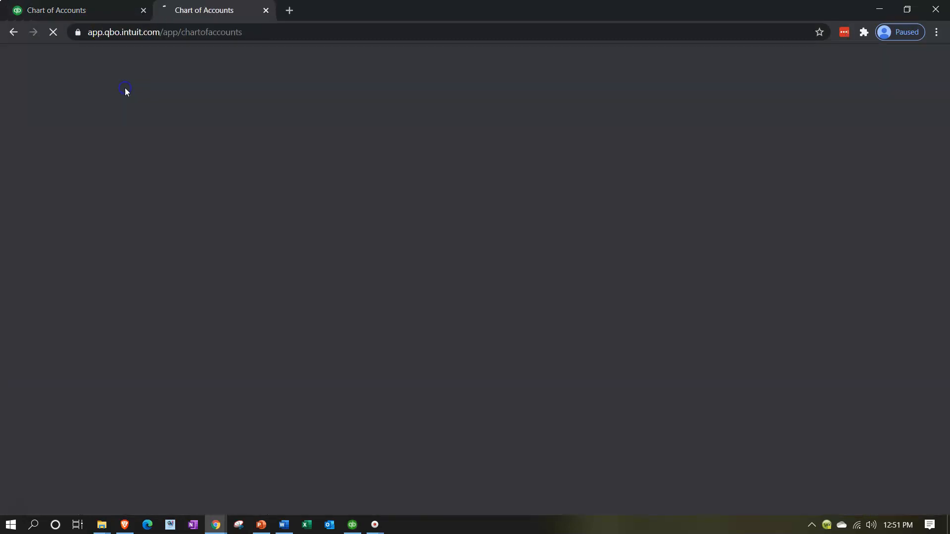
right_click(237, 13)
left_click(263, 87)
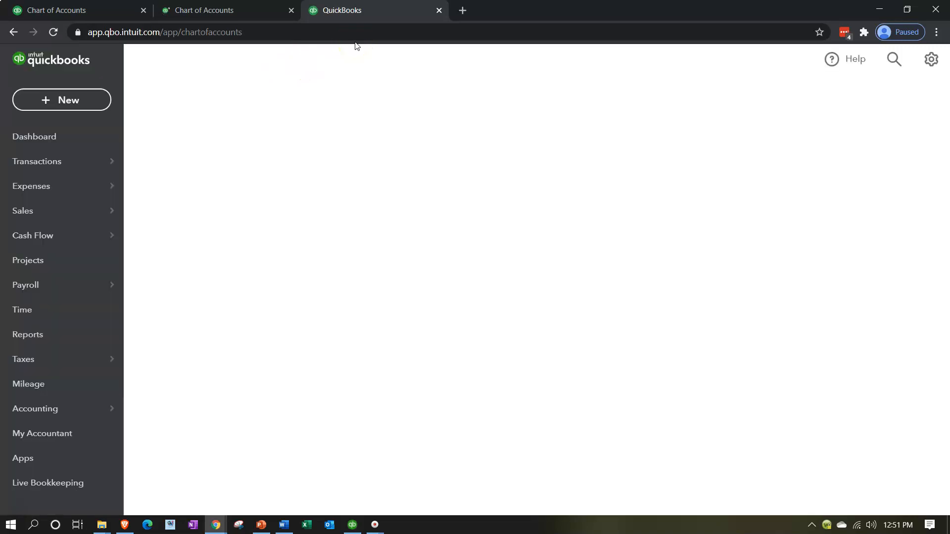
Step: Open the Profit and Loss report from the Reports list
left_click(64, 413)
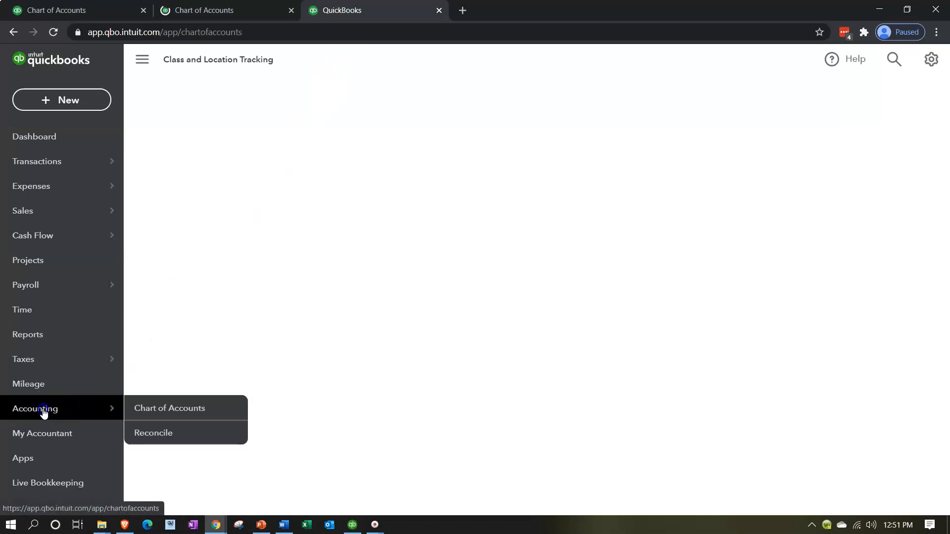
left_click(29, 362)
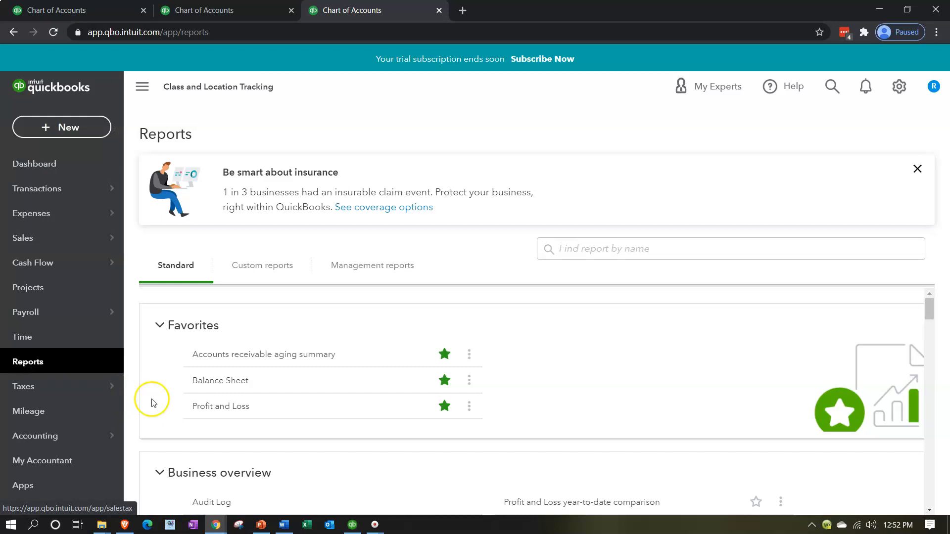
left_click(203, 407)
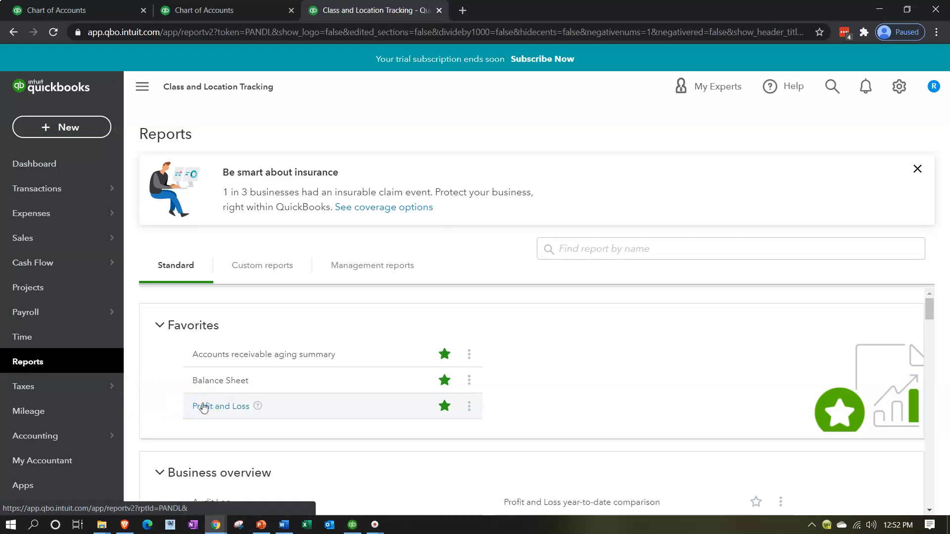
Step: Set the report period from 01/01/2021 to 12/31/2021 and run the report
scroll(205, 407, "down", 3)
scroll(205, 407, "up", 5)
left_click(331, 184)
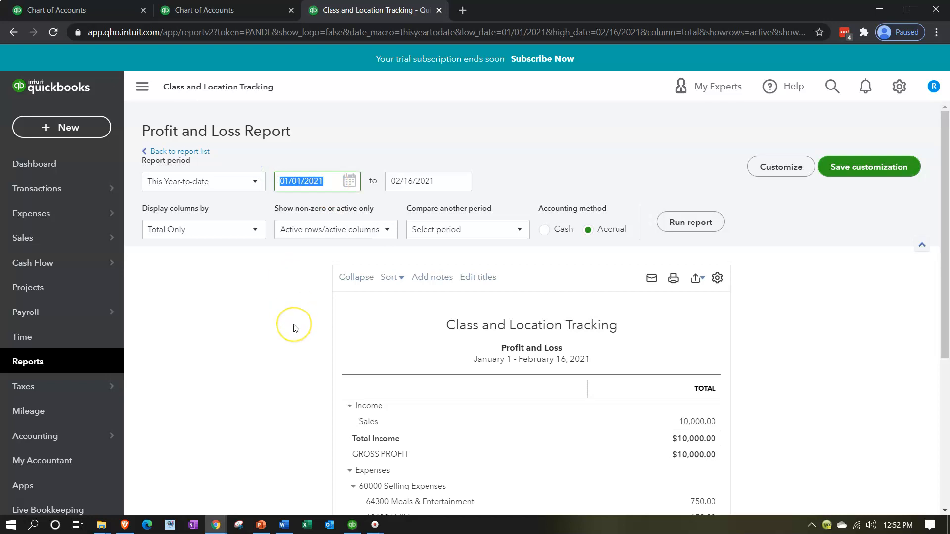
type("01/01/2021")
key("Tab")
type("12/31/2021")
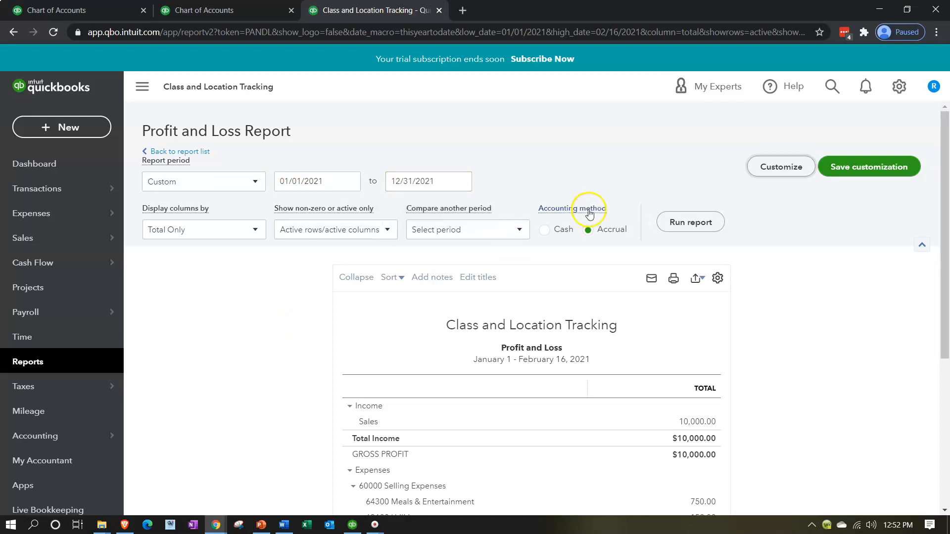
left_click(671, 223)
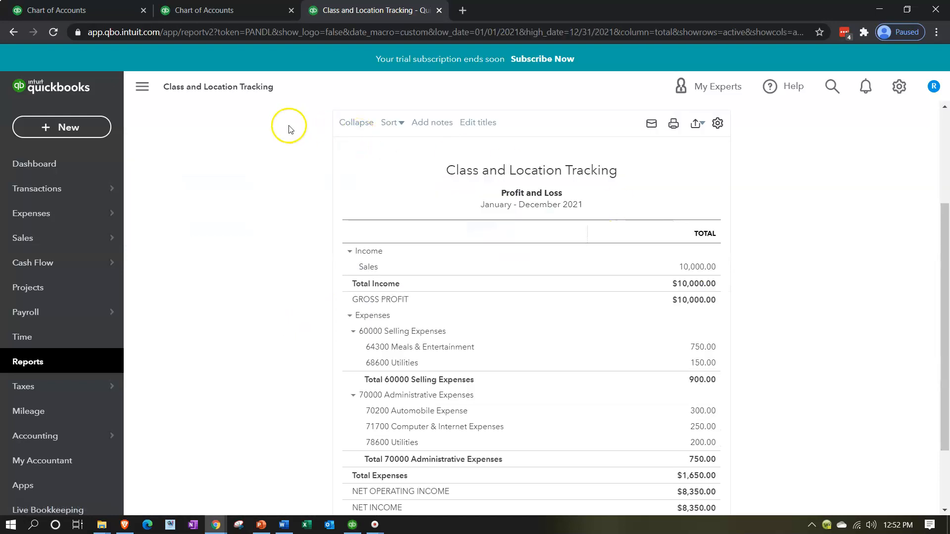
Step: Review the report's expense accounts, collapsing and re-expanding the Expenses group
left_click(144, 86)
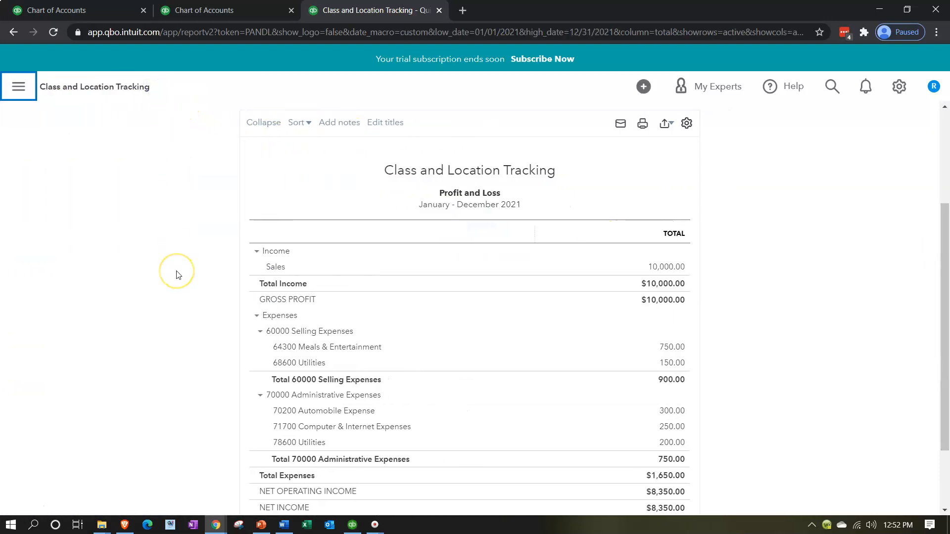
key("ctrl+plus")
key("ctrl+plus")
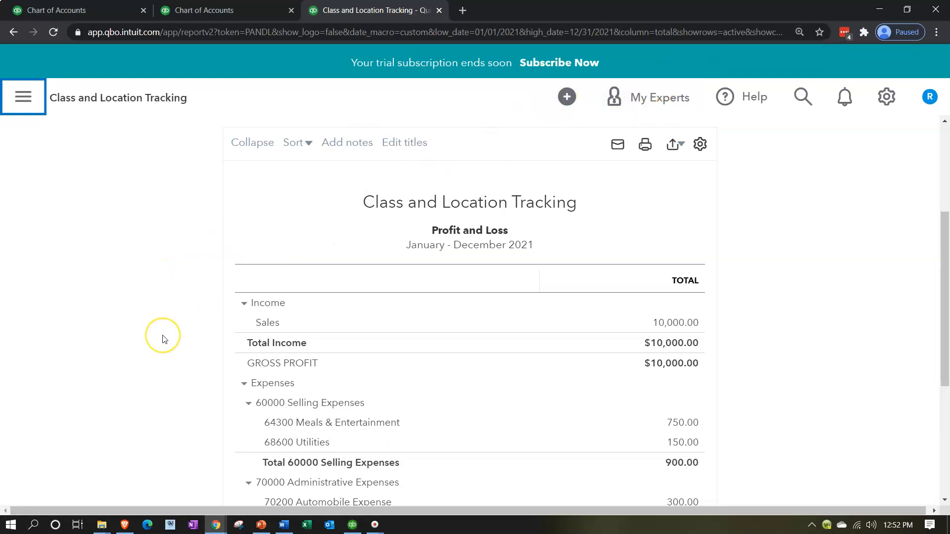
scroll(164, 339, "down", 2)
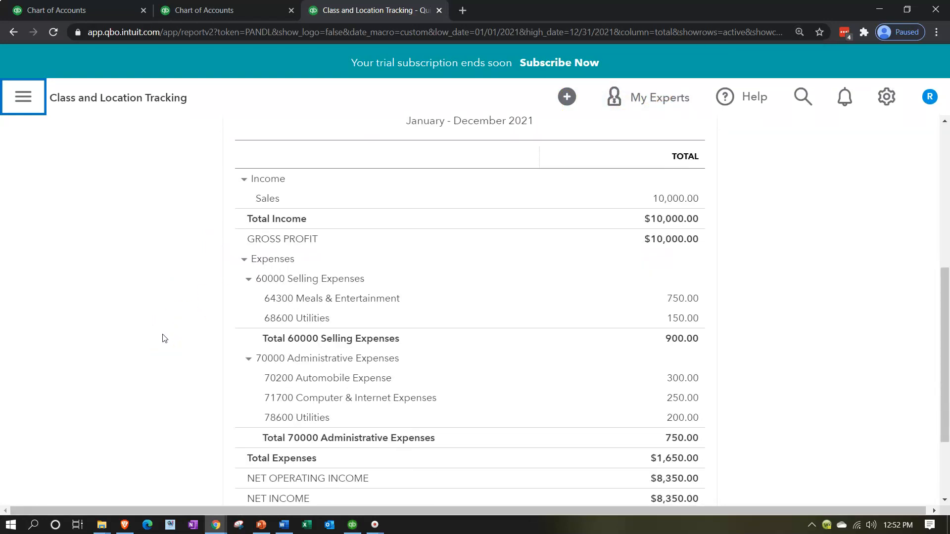
scroll(164, 337, "down", 2)
scroll(183, 299, "up", 2)
left_click(241, 261)
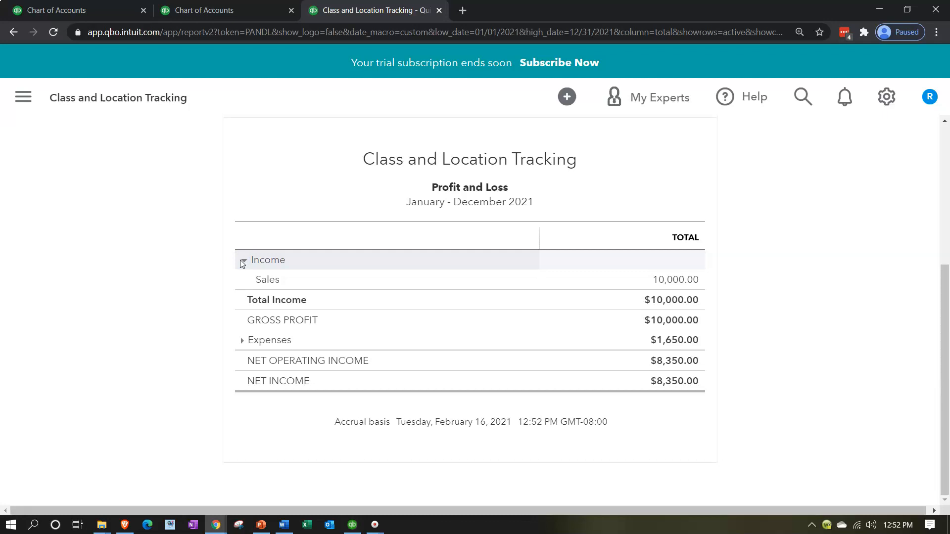
left_click(241, 341)
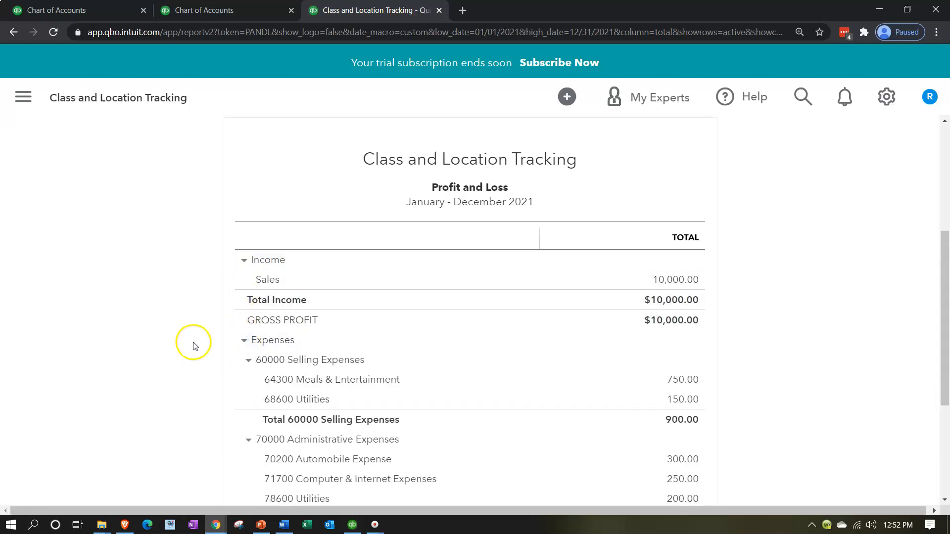
scroll(193, 345, "down", 1)
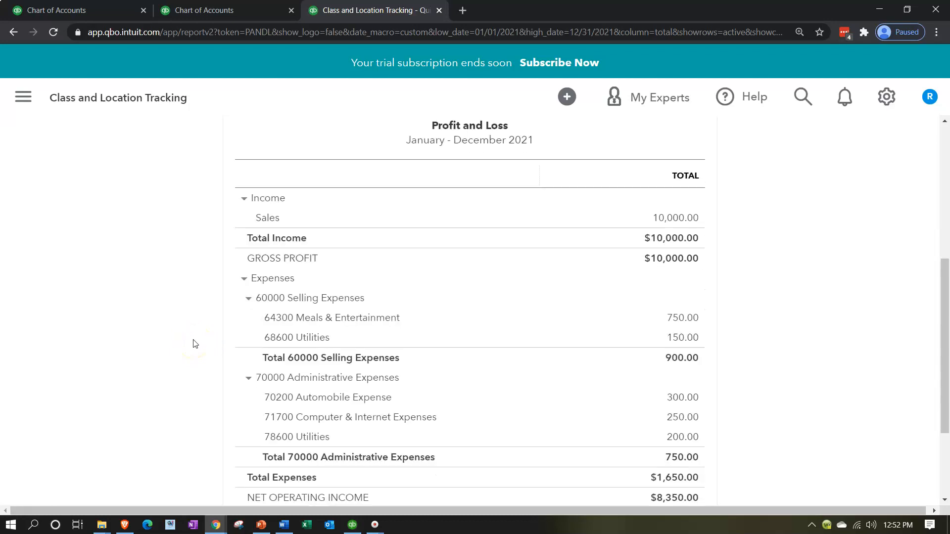
left_click(198, 342)
Step: Switch to the second tab and start a new invoice
left_click(225, 10)
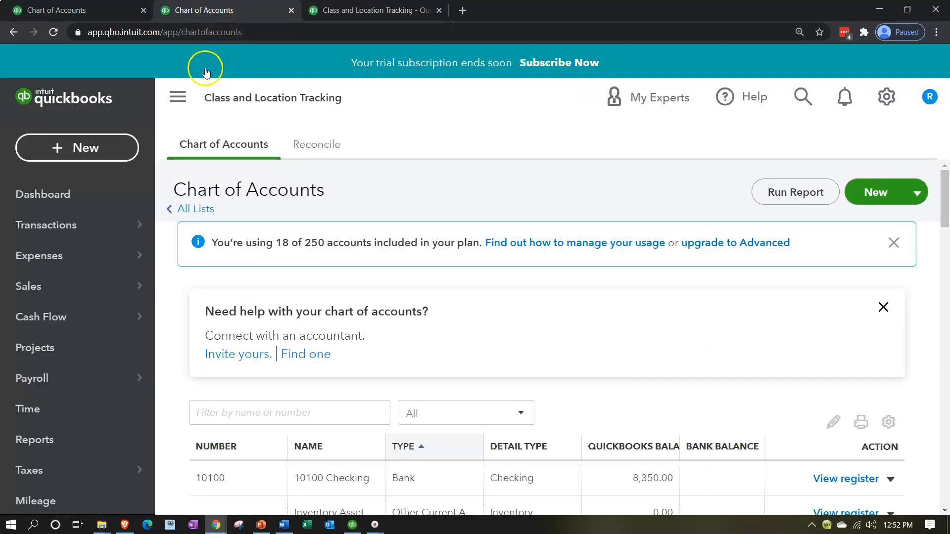
left_click(102, 155)
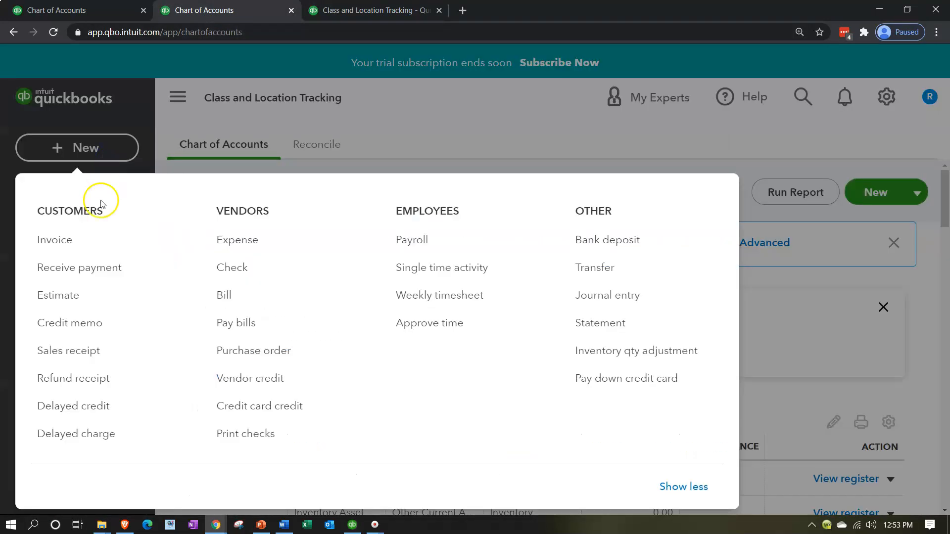
left_click(139, 240)
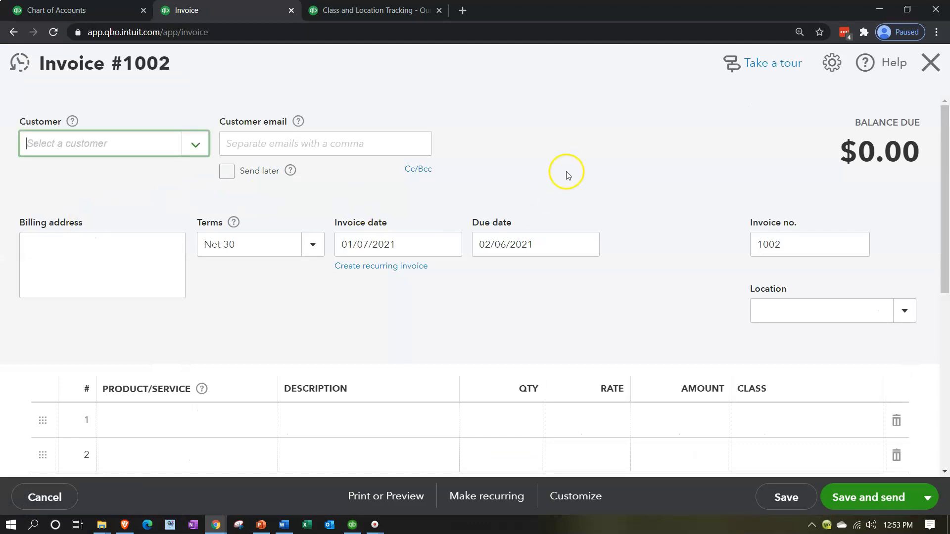
Step: Select Customer 1 as the invoice customer and dismiss the tour tip
key("ctrl+minus")
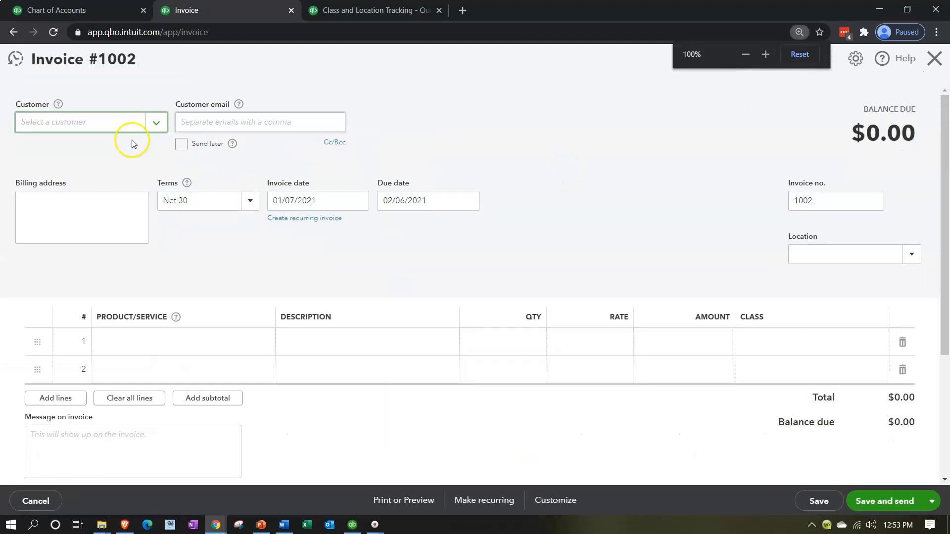
left_click(90, 120)
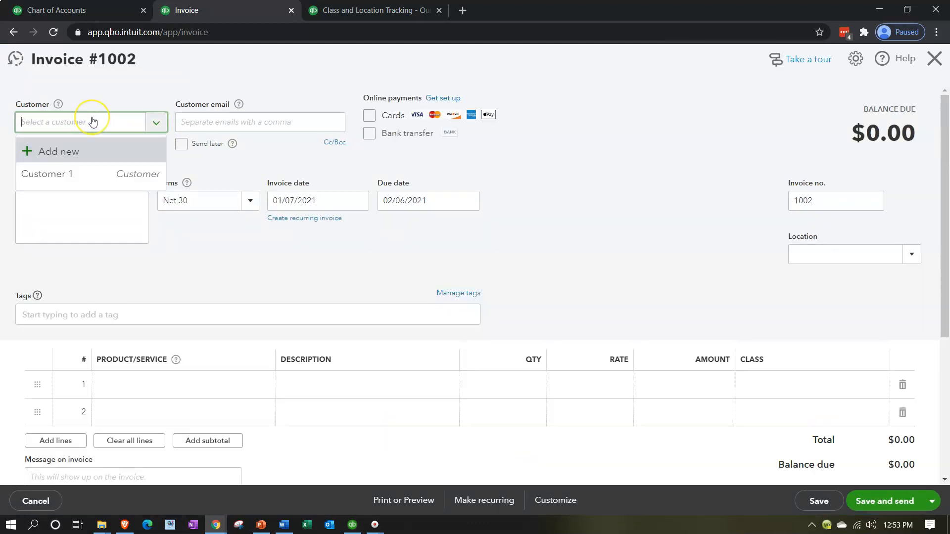
left_click(82, 176)
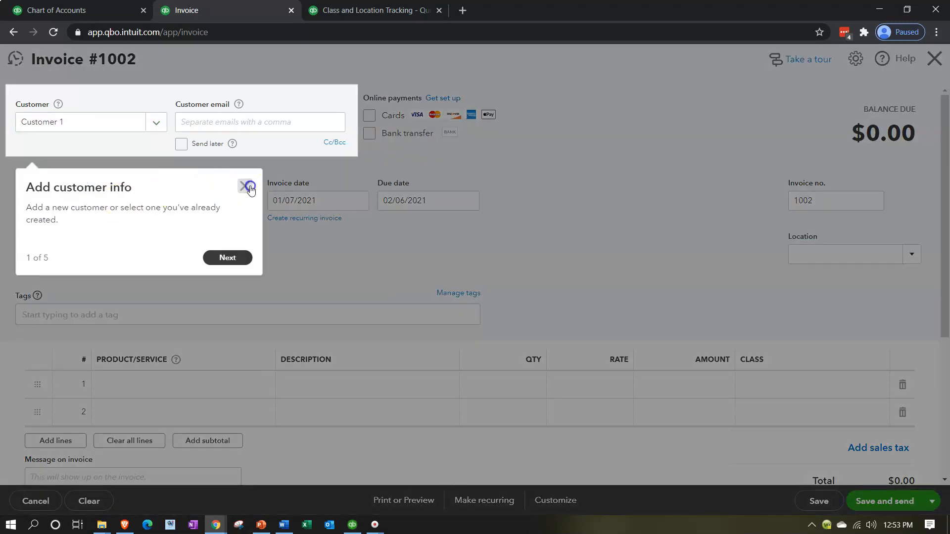
left_click(245, 186)
Step: Set the invoice date to 01/08/2021 and move to the first product/service line
triple_click(318, 195)
type("01/08/2021")
key("Tab")
key("Tab")
key("Tab")
key("Tab")
key("Tab")
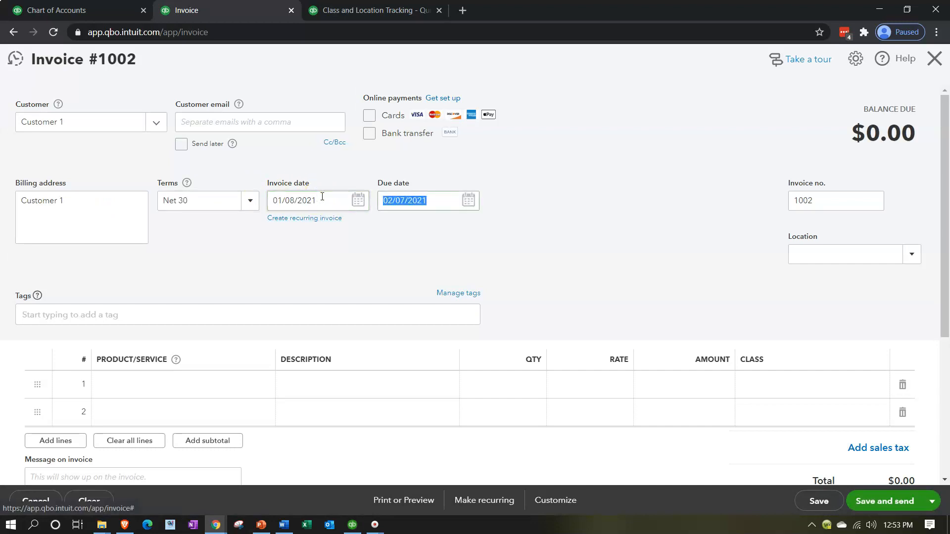
key("Tab")
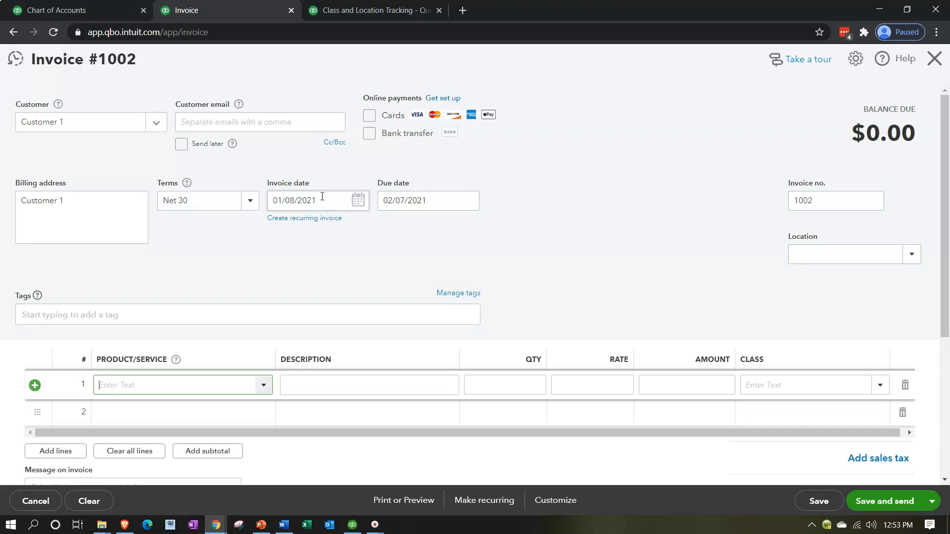
Step: Add a new product named Inventory Item on line 1 with the Inventory type
type("Inventory Item")
key("Return")
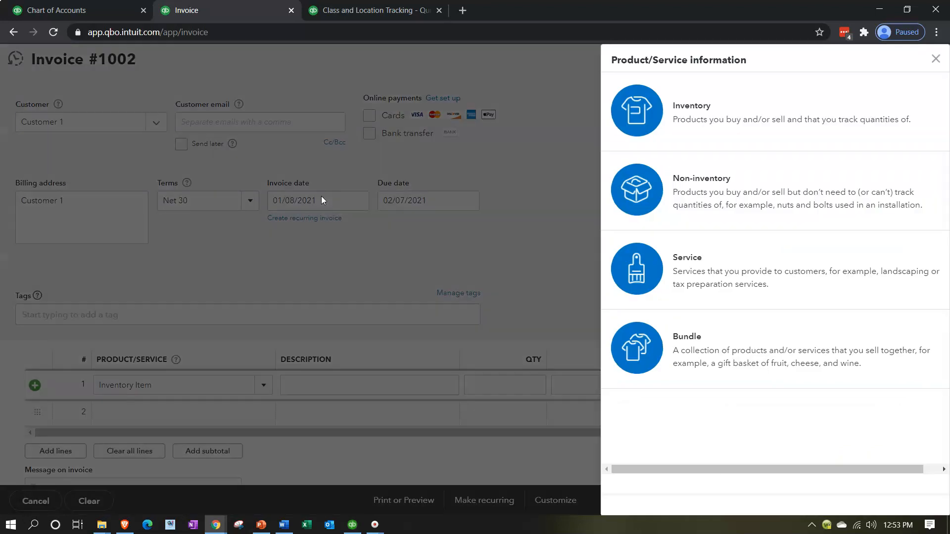
left_click(645, 110)
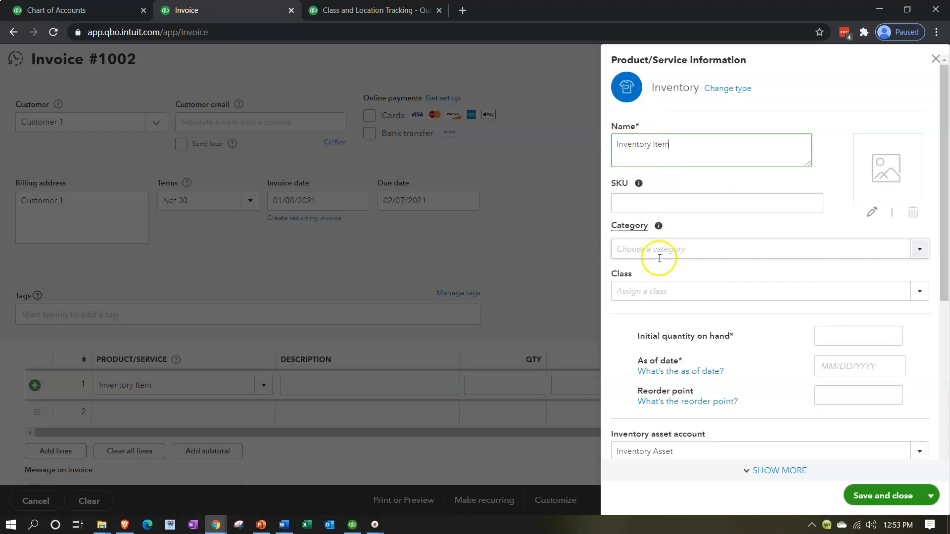
Step: Copy the item's name, then try pasting it into the Class field as a new class
left_click_drag(681, 144, 520, 144)
key("ctrl+c")
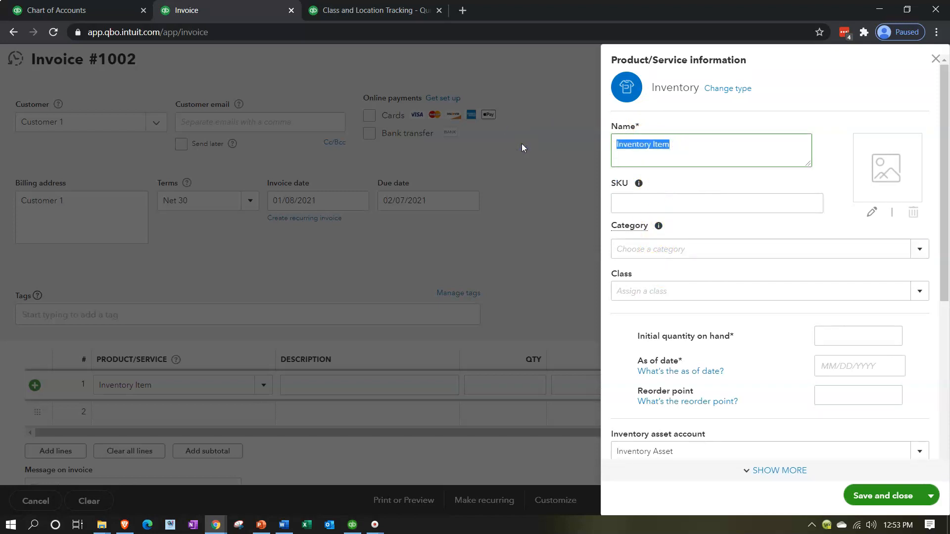
left_click(628, 293)
key("ctrl+v")
left_click(834, 338)
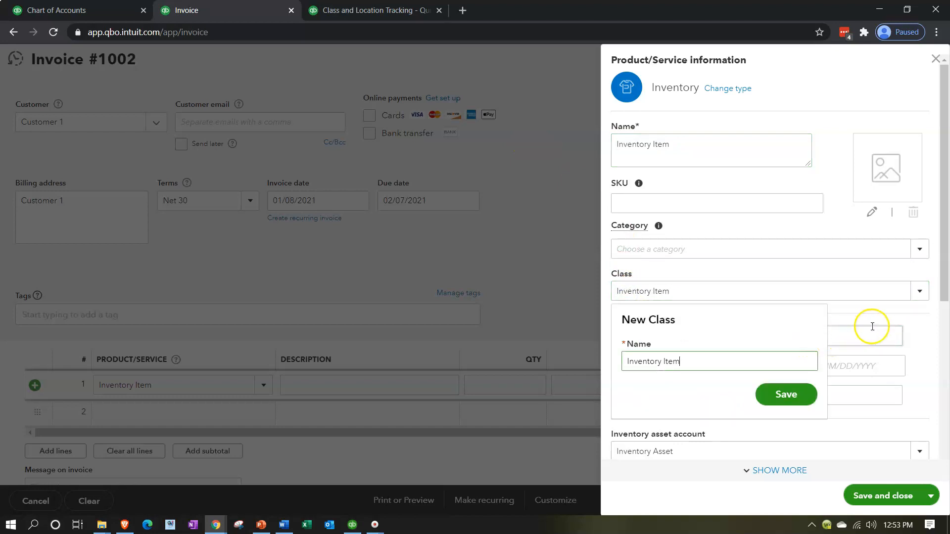
left_click(908, 322)
left_click(901, 326)
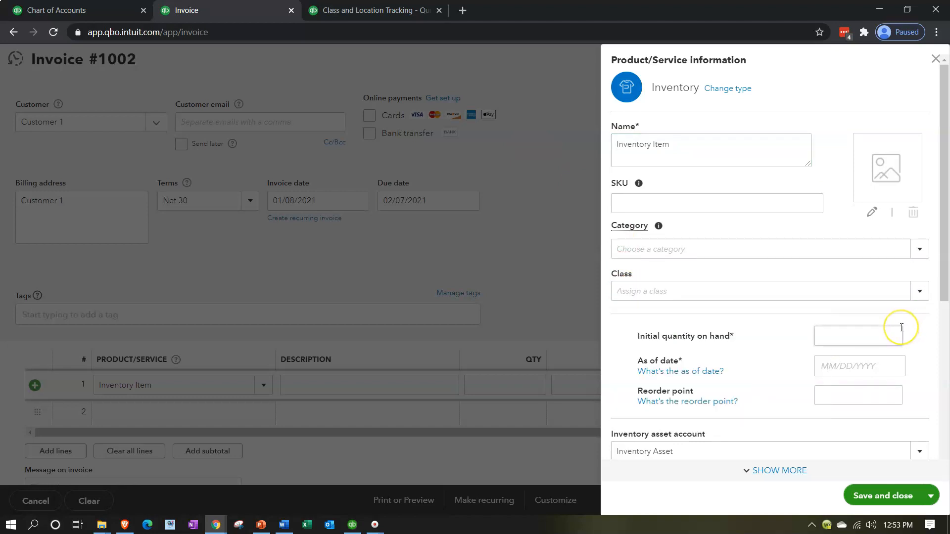
Step: Set the initial quantity on hand to 100 and the as-of date to 11/01/2020
left_click(894, 335)
left_click(856, 368)
left_click(809, 200)
left_click(809, 200)
left_click(809, 199)
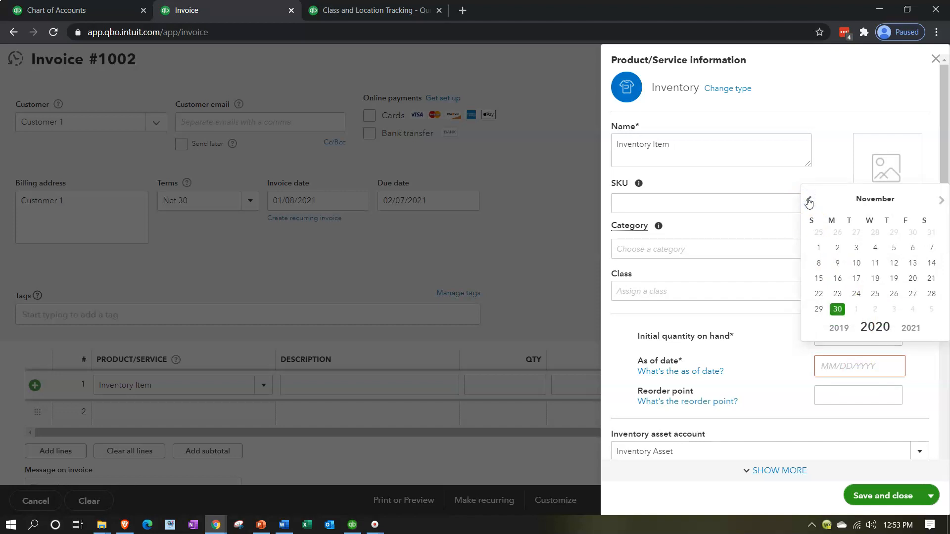
left_click(819, 248)
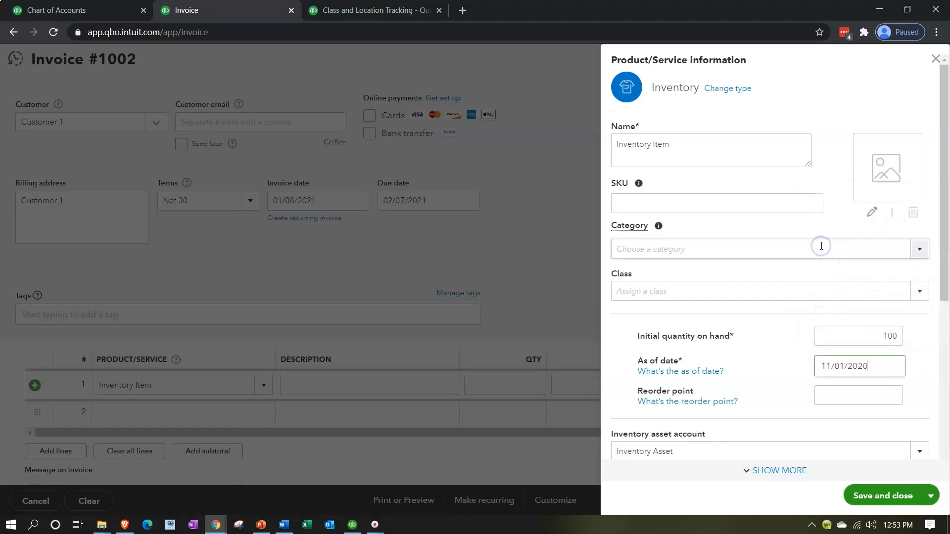
Step: Paste the item name Inventory Item into the Description field
scroll(784, 372, "down", 4)
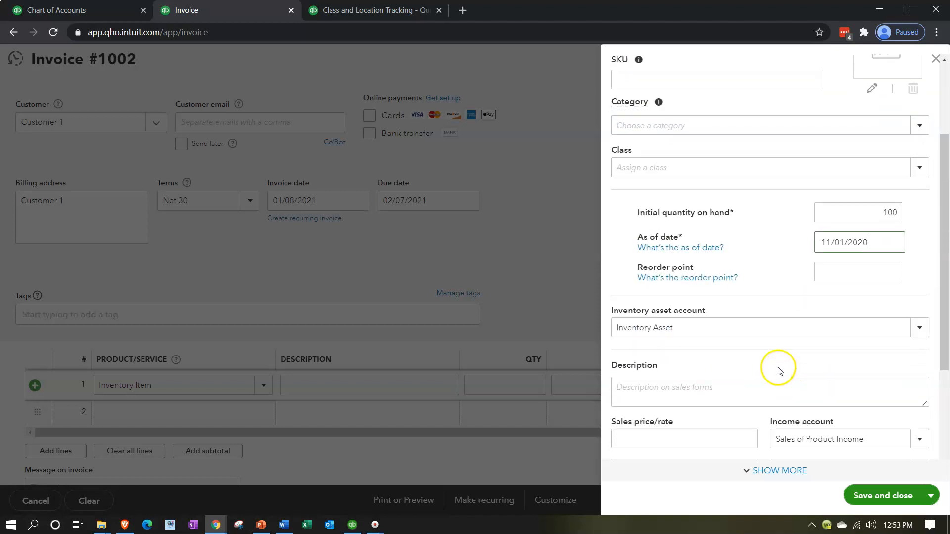
left_click(674, 329)
key("ctrl+v")
Step: Set the sales price/rate to 35,000 and move on to the Cost field
scroll(670, 328, "down", 1)
left_click(662, 313)
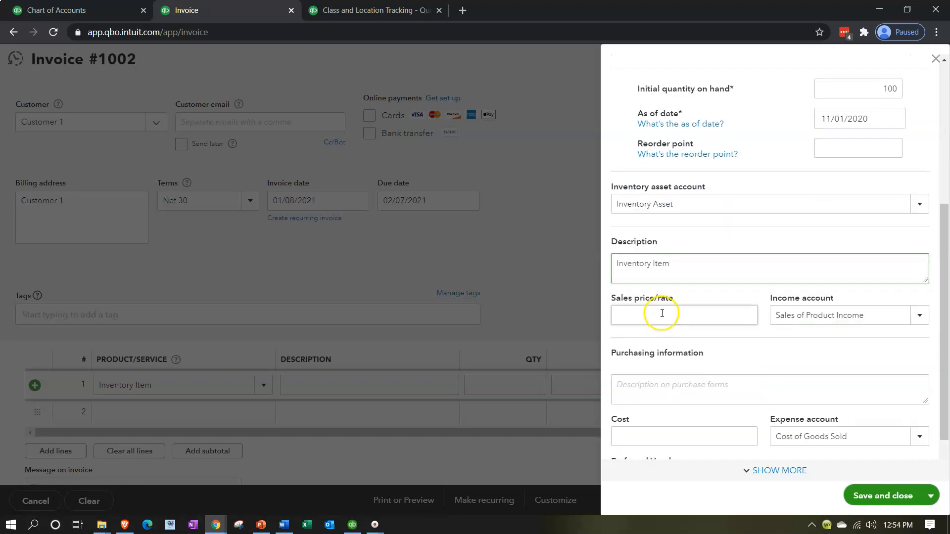
scroll(662, 313, "down", 1)
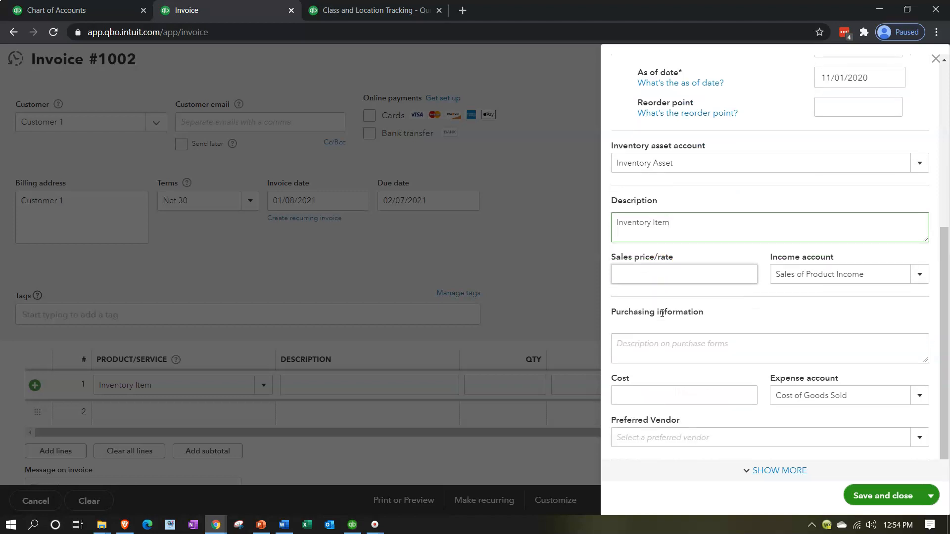
left_click(659, 274)
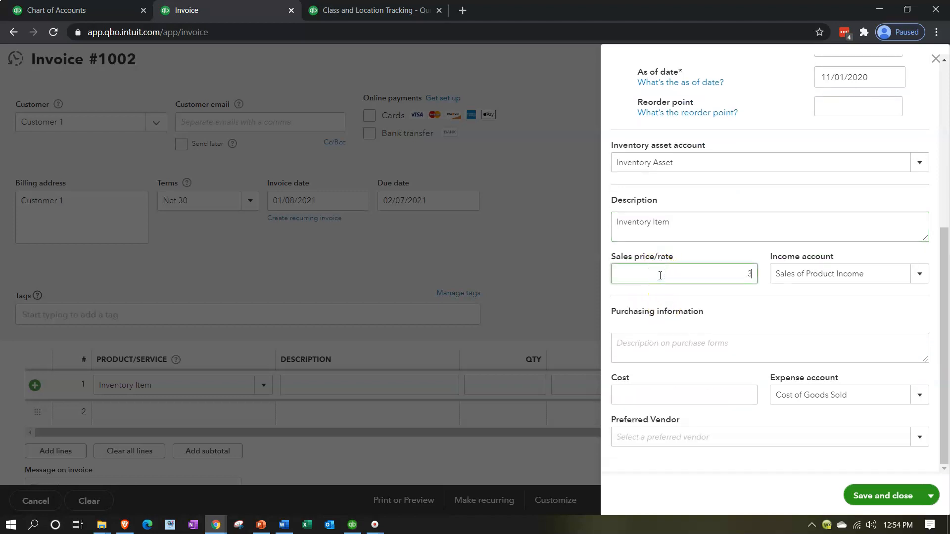
key("Tab")
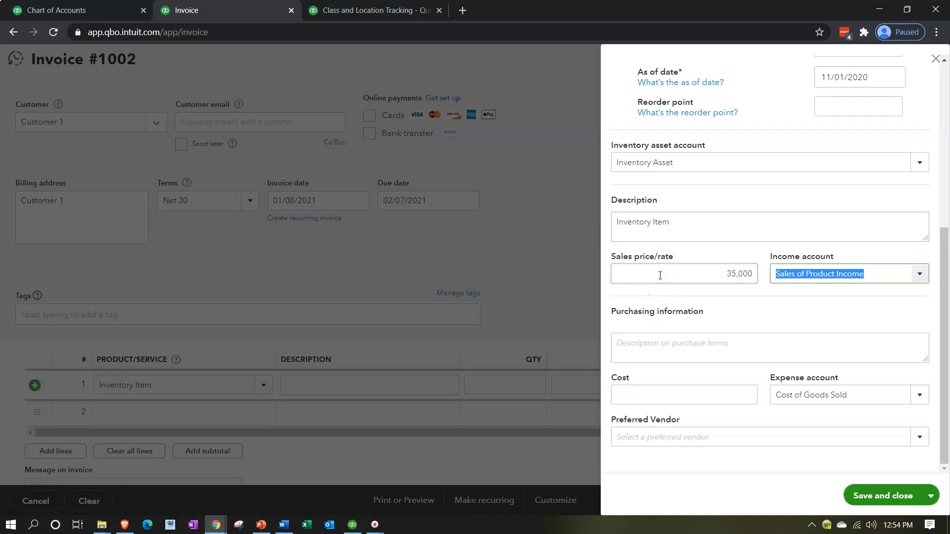
key("Tab")
key("Tab")
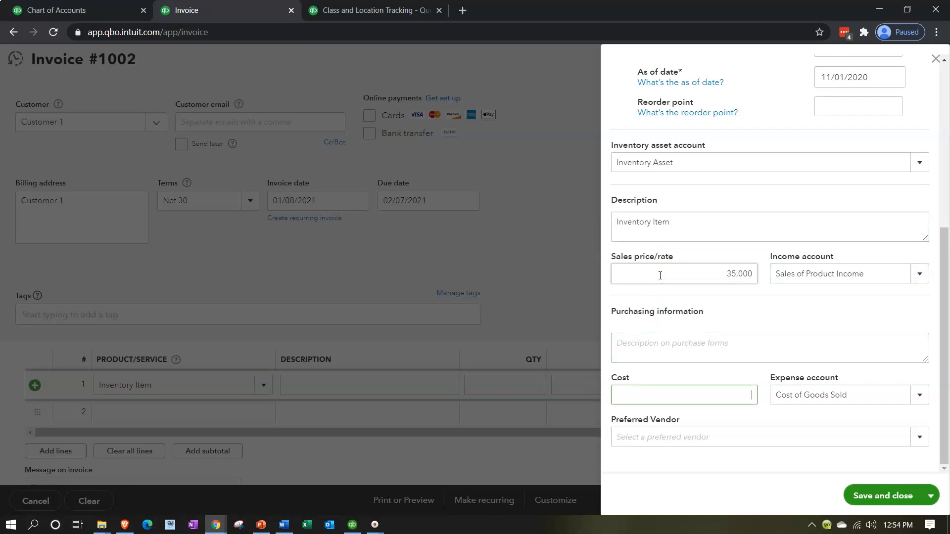
Step: Set the item's cost to 15,000 and save and close the new inventory item
type("15,000")
key("Tab")
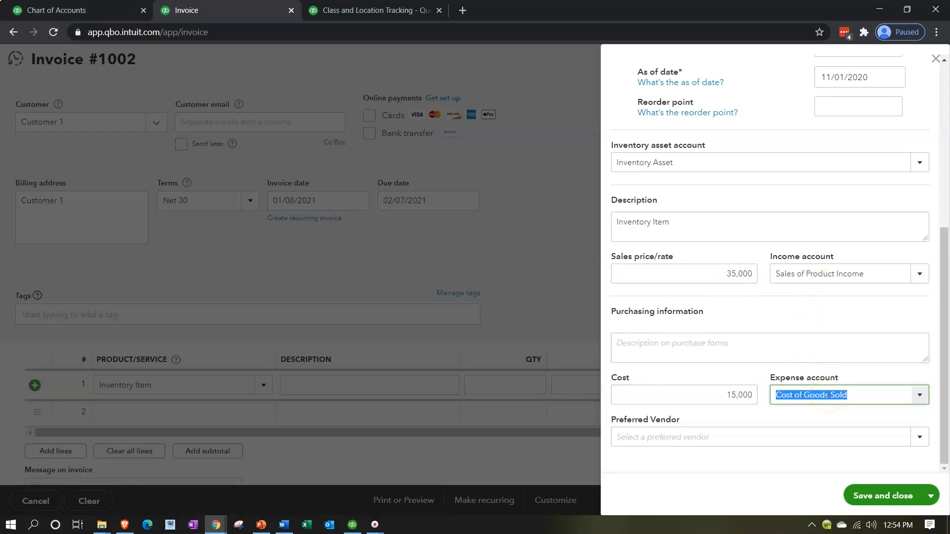
left_click(880, 497)
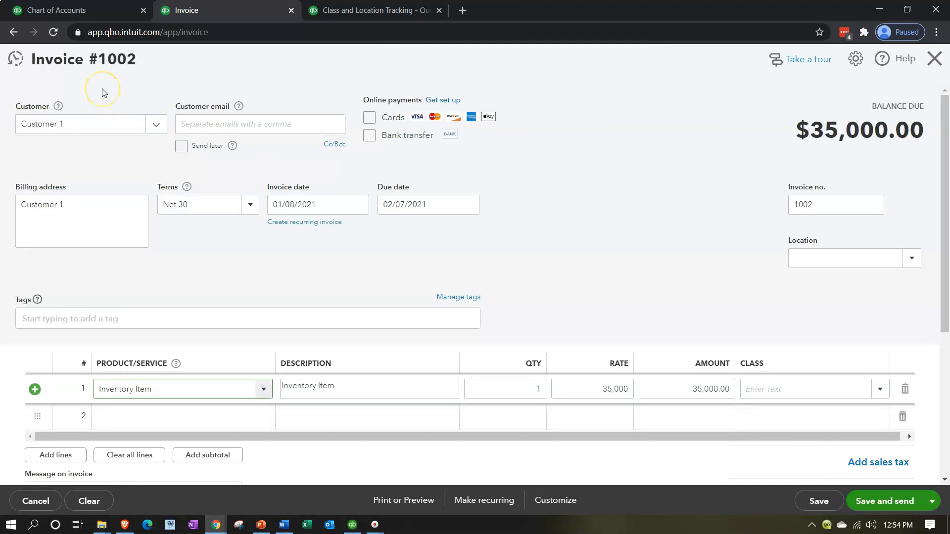
Step: Save and close the invoice, accepting it despite the missing Class fields
scroll(431, 220, "down", 3)
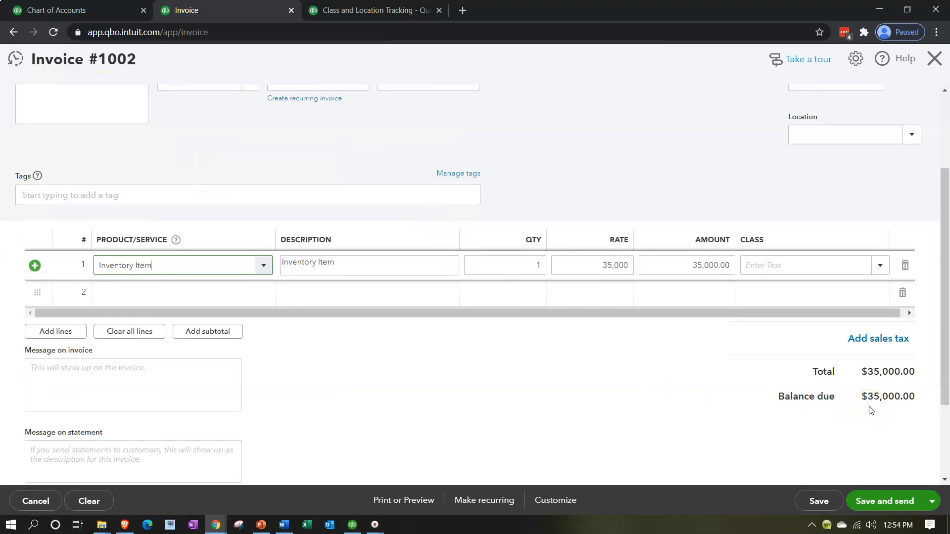
left_click(878, 375)
left_click(931, 502)
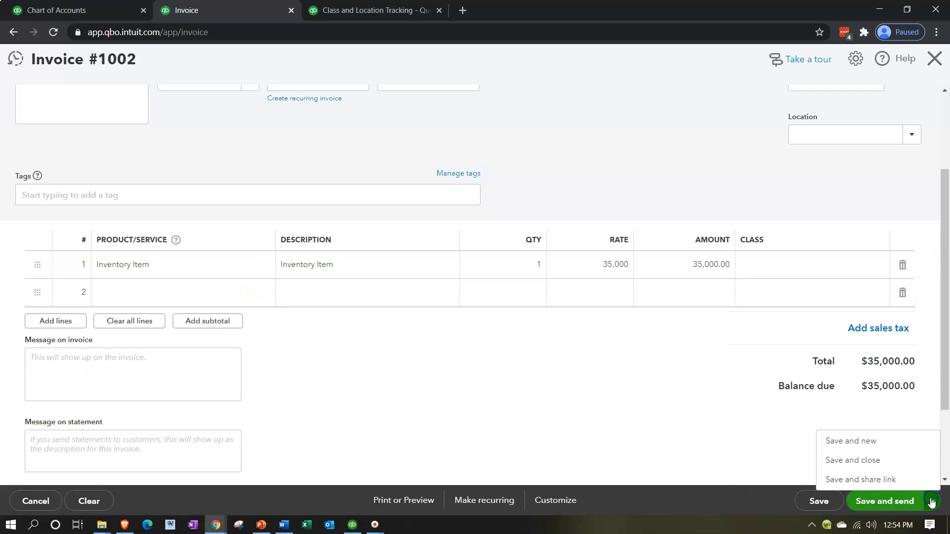
left_click(860, 465)
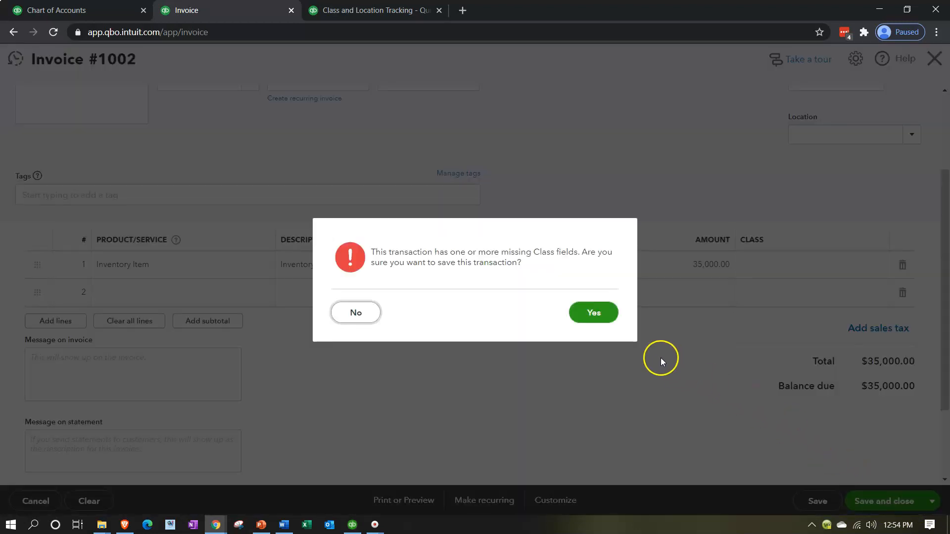
left_click(598, 312)
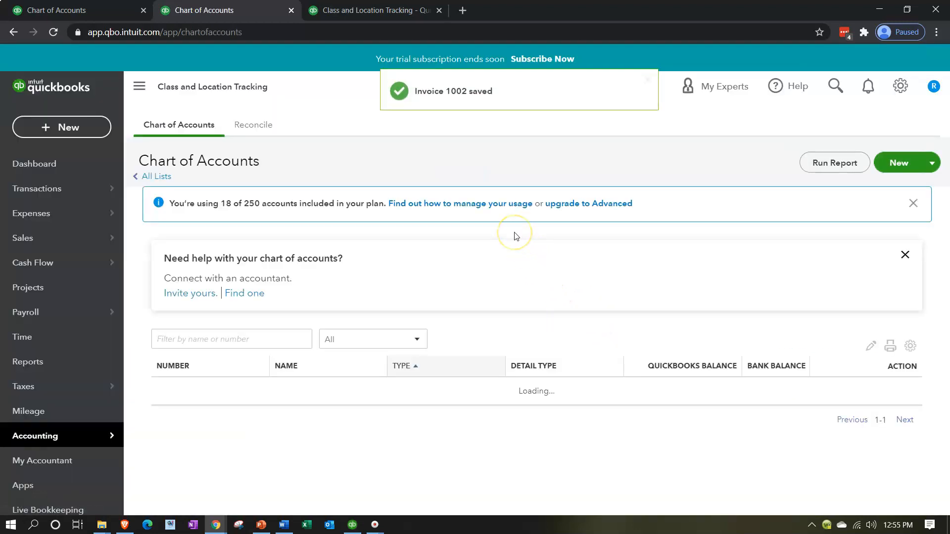
Step: Rerun the Profit and Loss report in the other tab and review its income, cost and expense lines
left_click(372, 10)
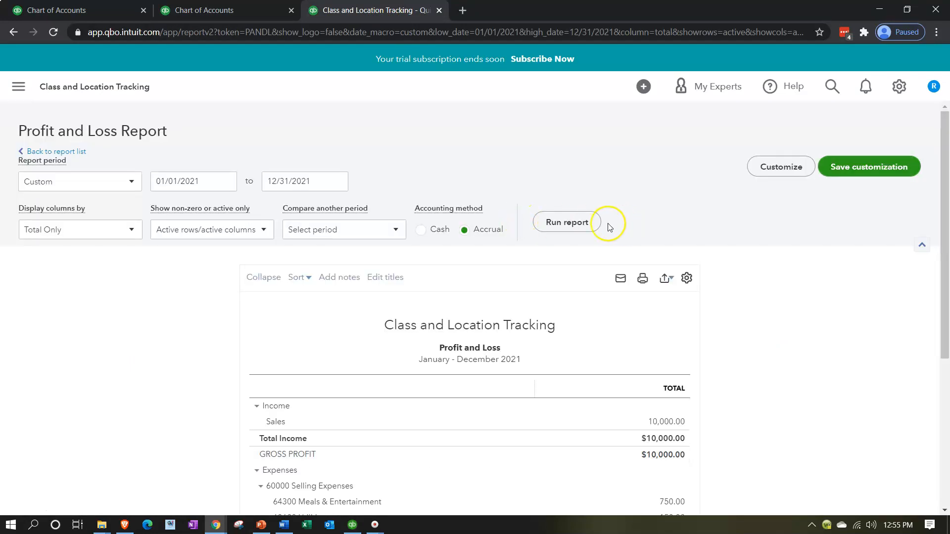
left_click(578, 221)
scroll(204, 346, "down", 3)
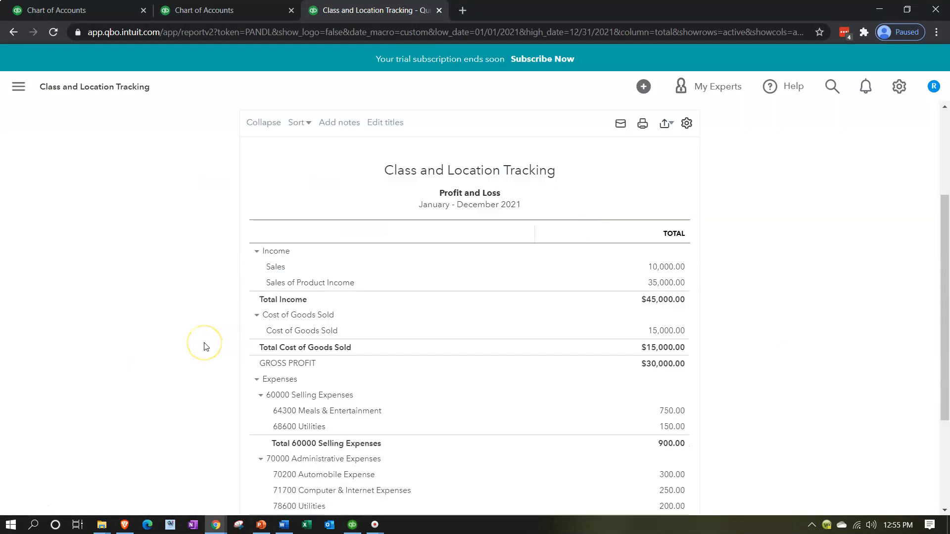
scroll(205, 346, "down", 1)
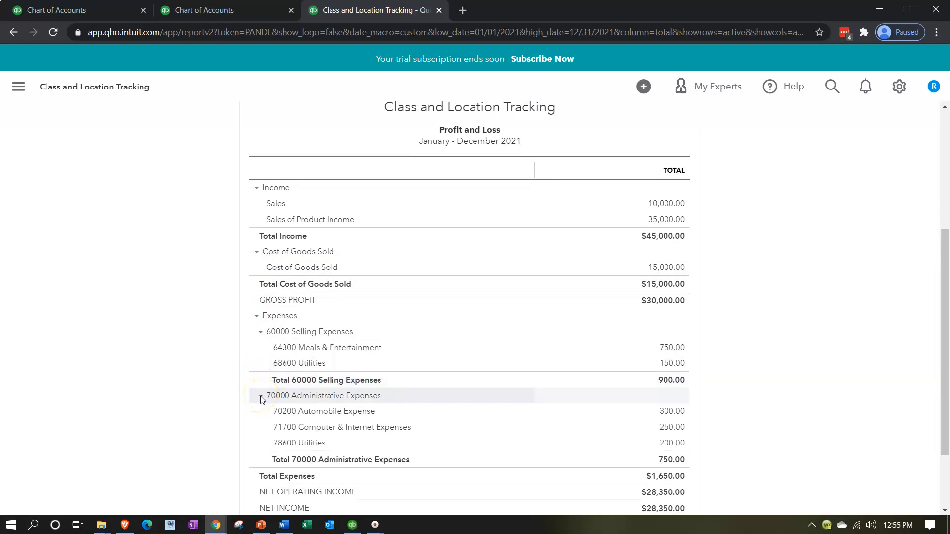
scroll(259, 398, "down", 2)
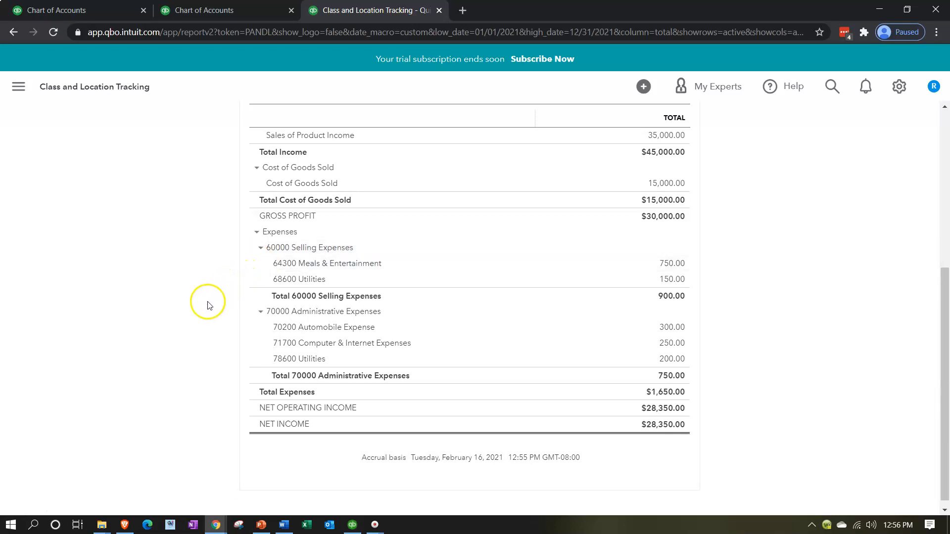
scroll(207, 307, "up", 2)
scroll(207, 307, "up", 3)
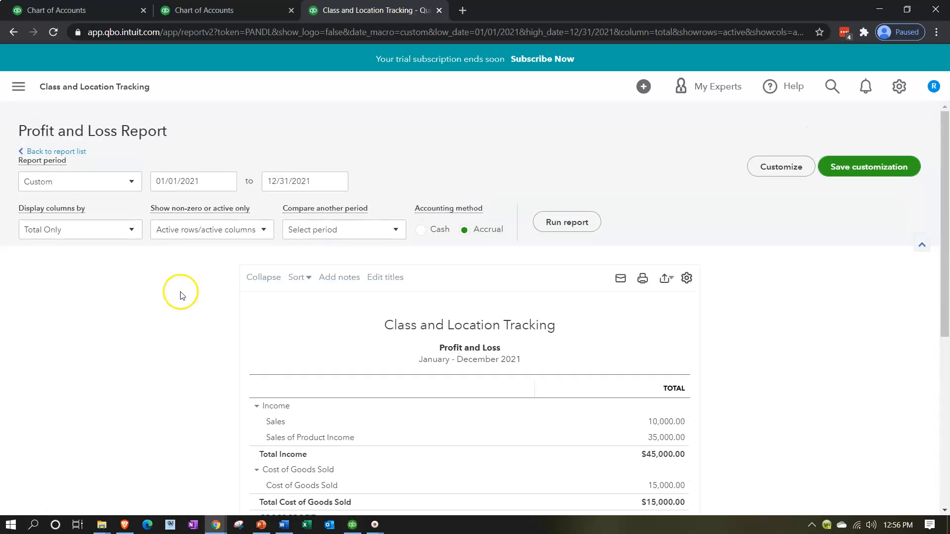
Step: Duplicate the Profit and Loss report tab
left_click(132, 230)
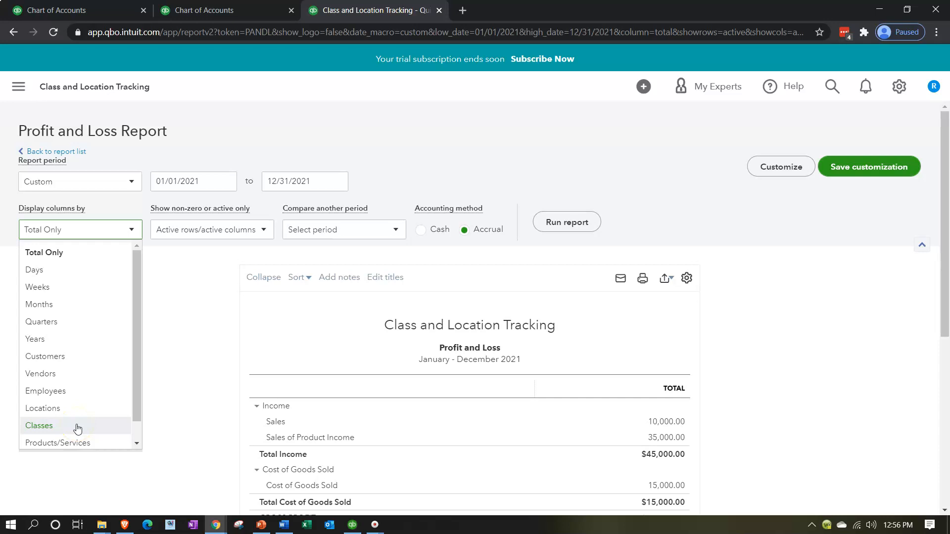
left_click(188, 308)
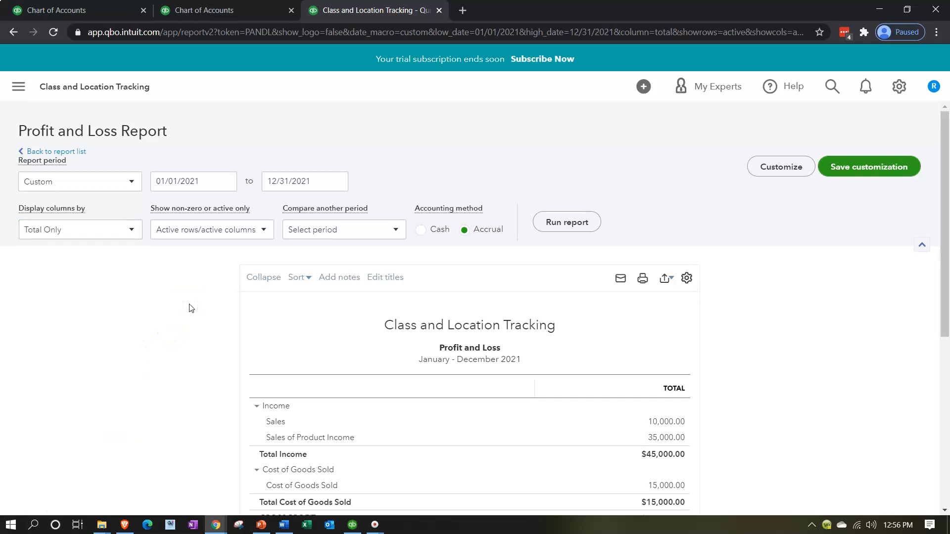
right_click(389, 11)
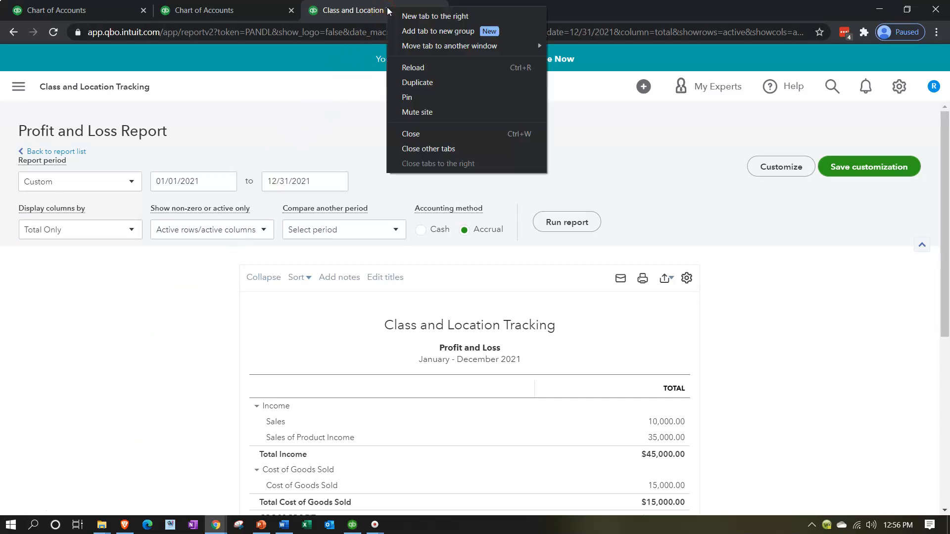
left_click(424, 83)
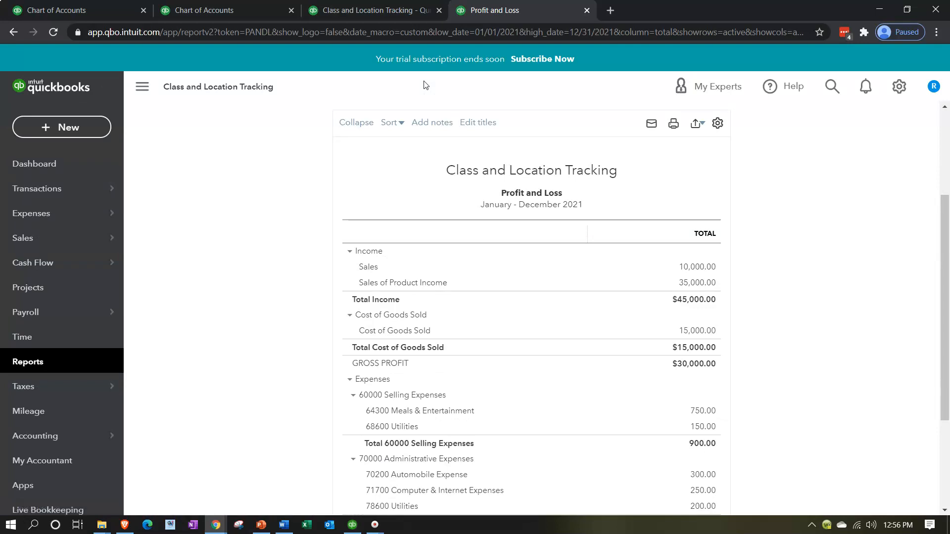
Step: Open the Reports list and choose the Profit and Loss by Class report
left_click(39, 364)
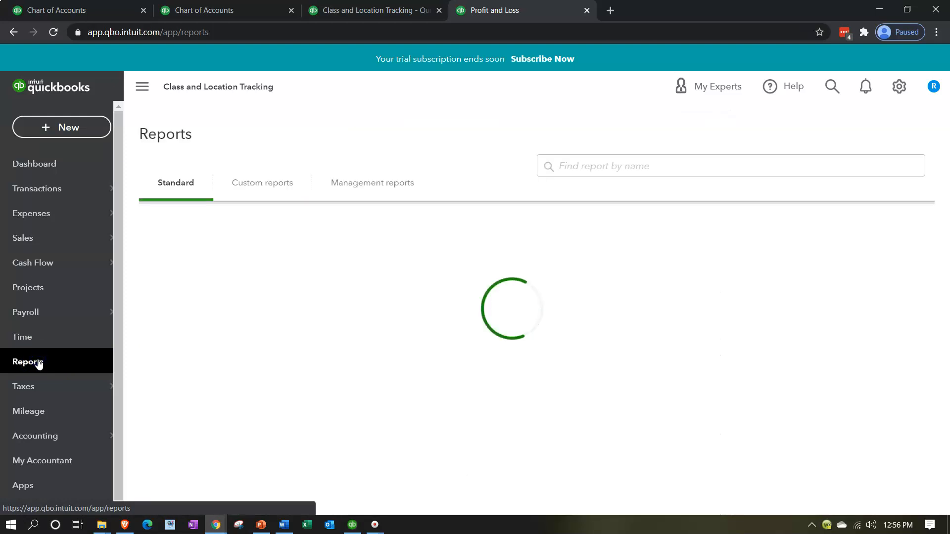
left_click(40, 362)
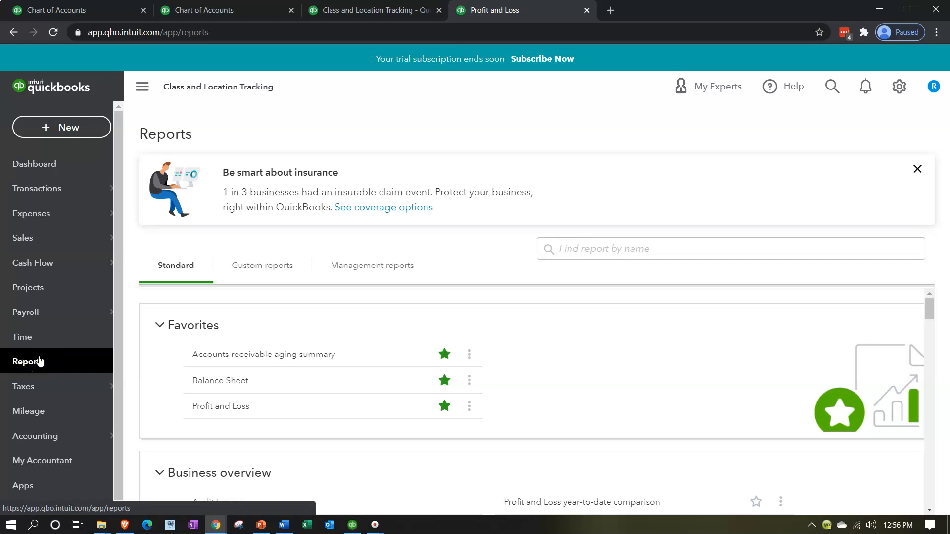
scroll(574, 362, "down", 3)
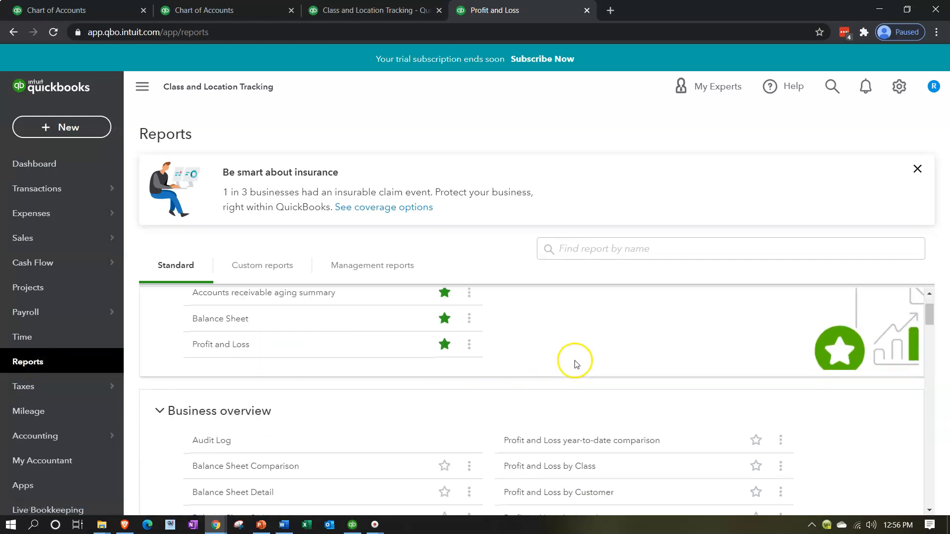
scroll(576, 364, "down", 1)
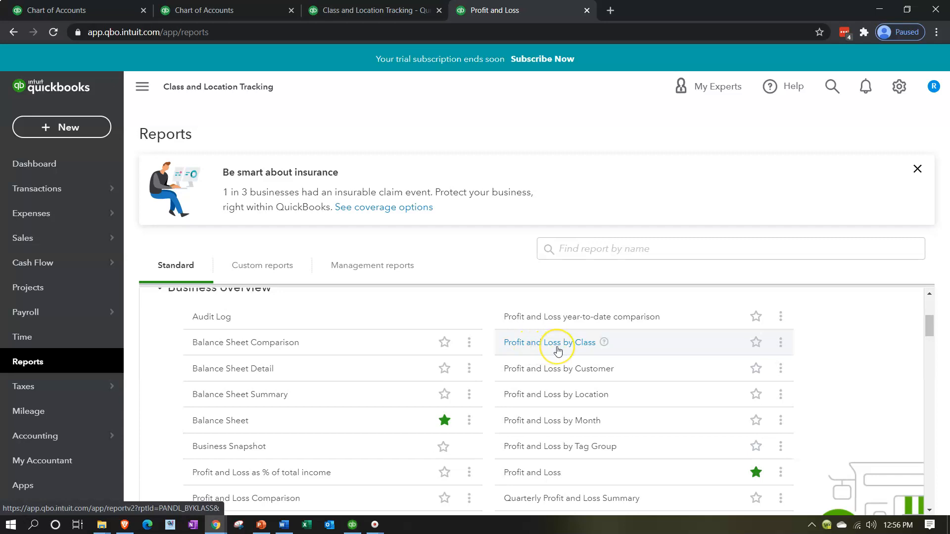
left_click(558, 351)
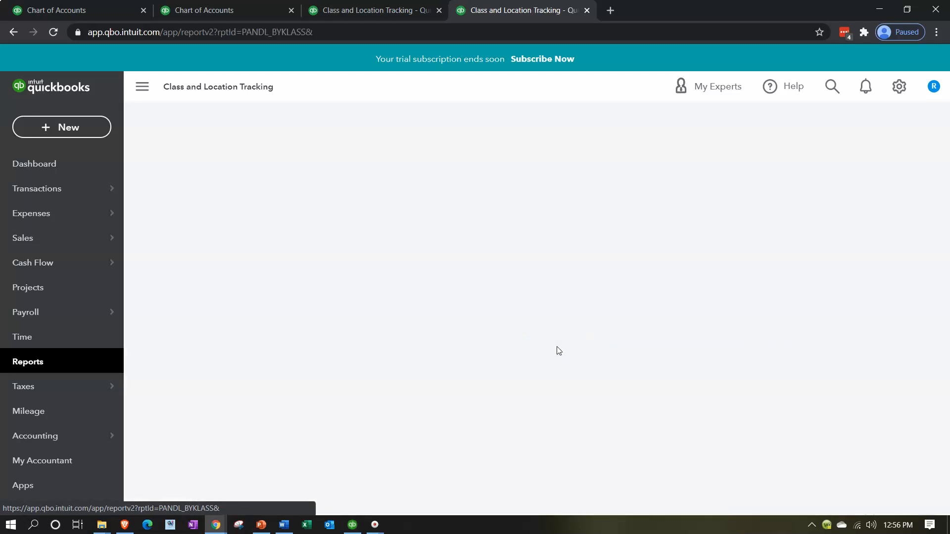
Step: Set the report period from 01/01/2021 to 12/31/2021 and run the Profit and Loss by Class report
scroll(557, 347, "down", 3)
scroll(336, 307, "up", 3)
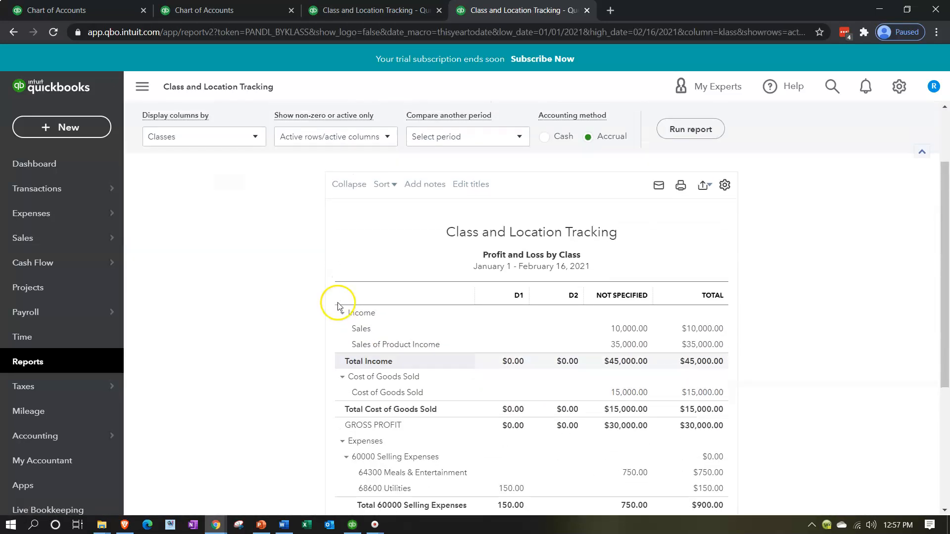
left_click_drag(328, 182, 182, 181)
type("010121")
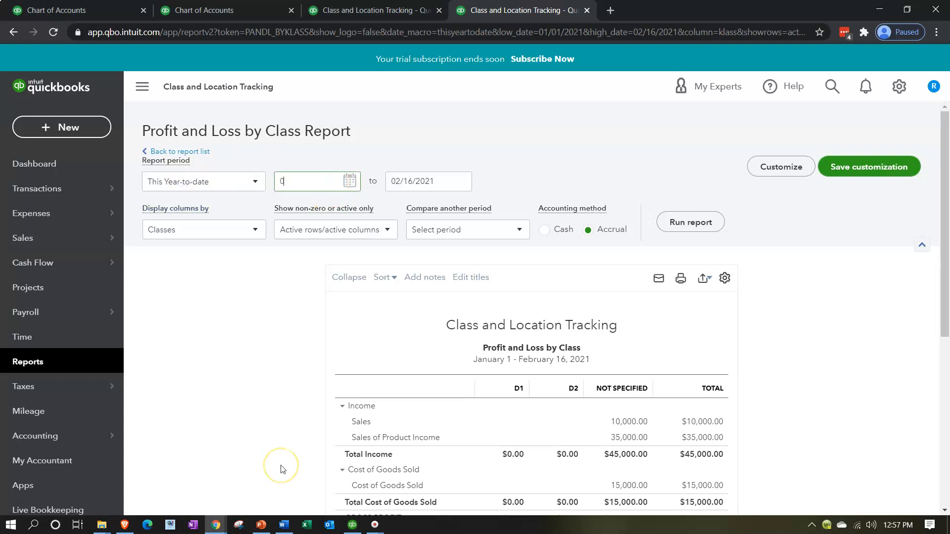
key("Tab")
type("123121")
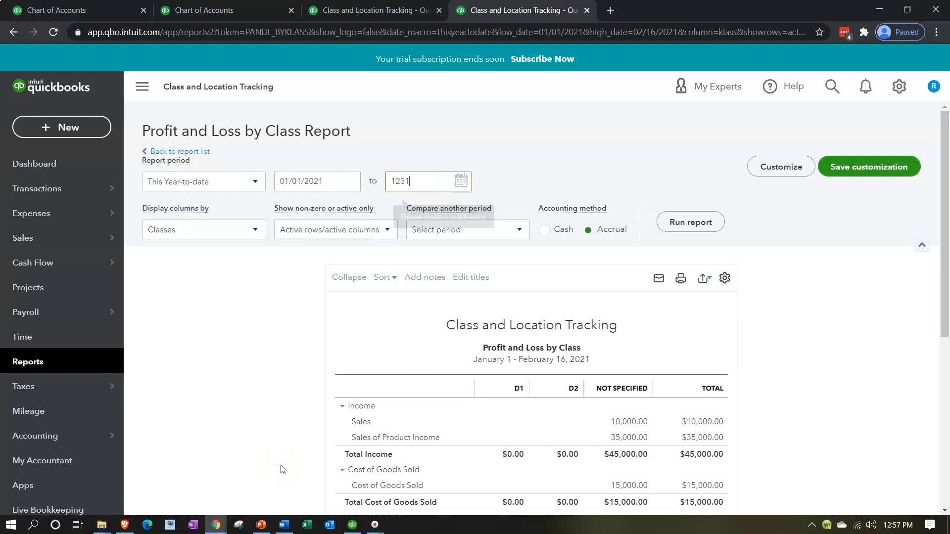
key("Tab")
left_click(693, 222)
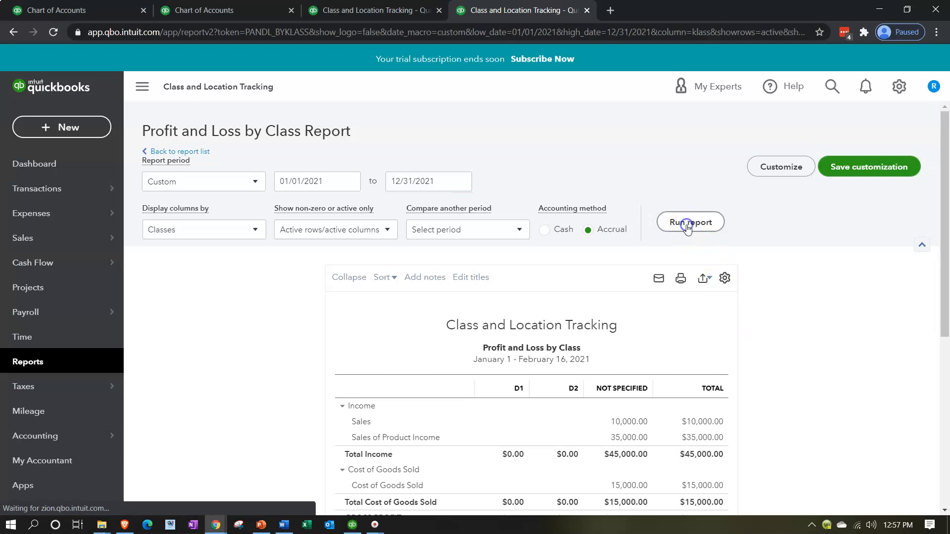
Step: Drill into the D1 Utilities amount to open the underlying expense transaction
left_click(143, 89)
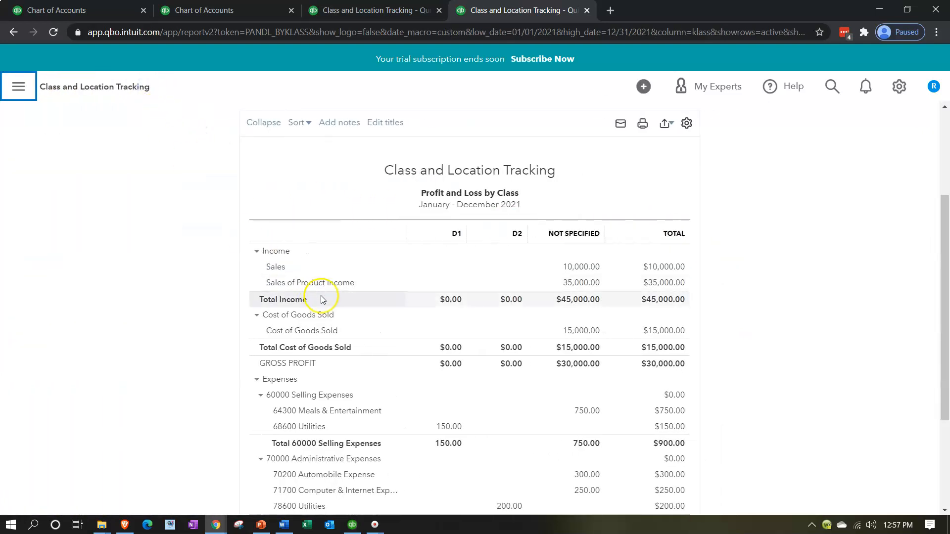
scroll(268, 316, "down", 1)
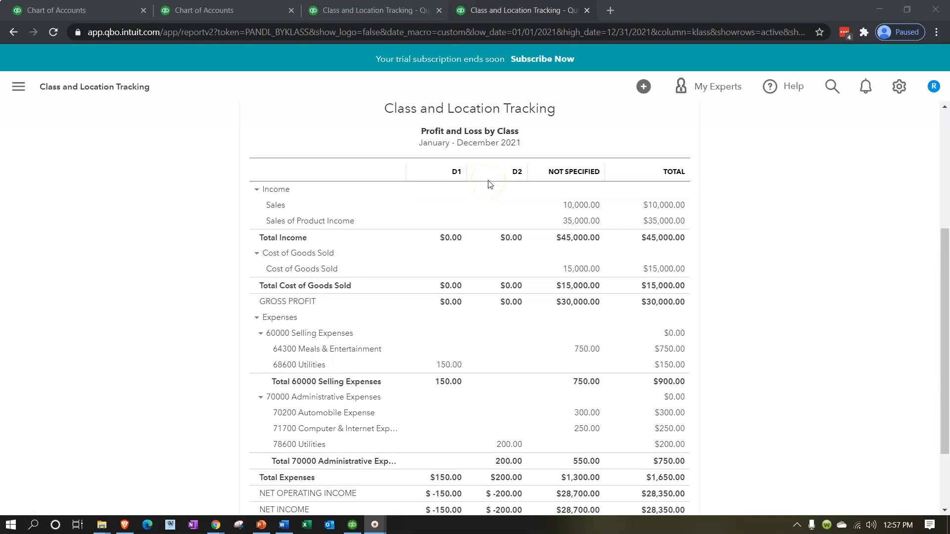
left_click(444, 366)
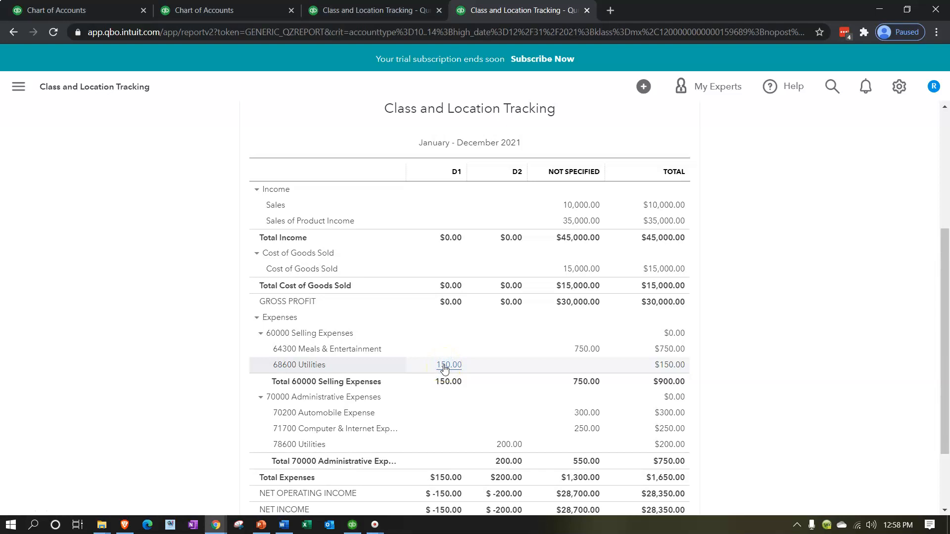
left_click(761, 382)
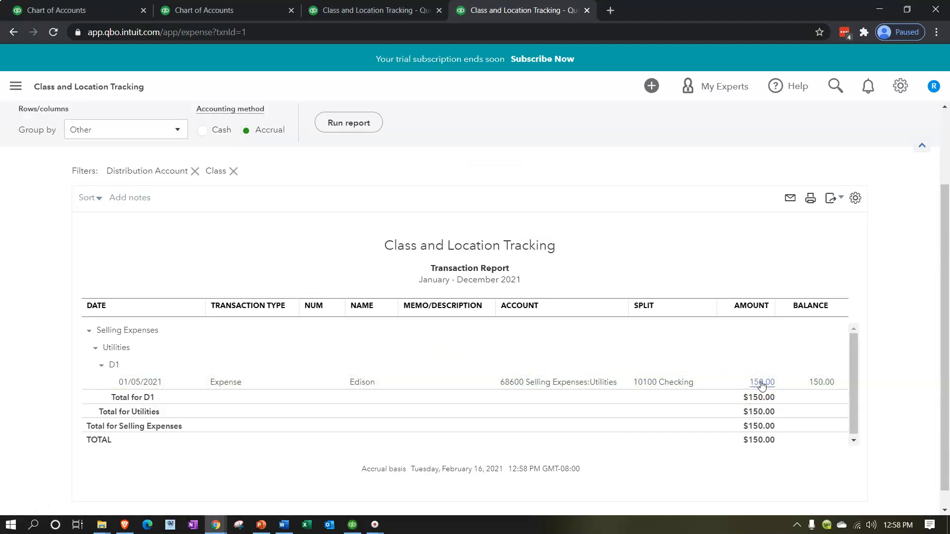
left_click(746, 379)
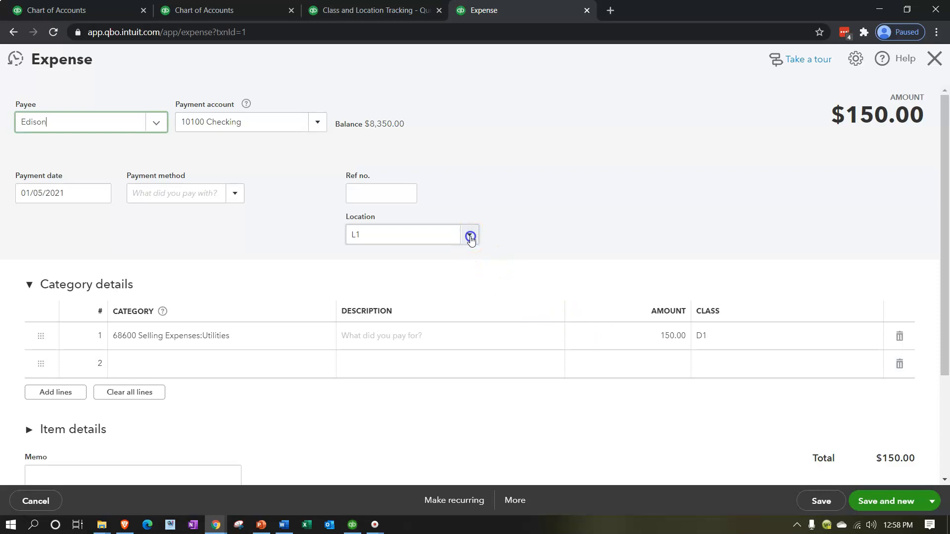
Step: Clear the expense's Location field
left_click(470, 237)
key("BackSpace")
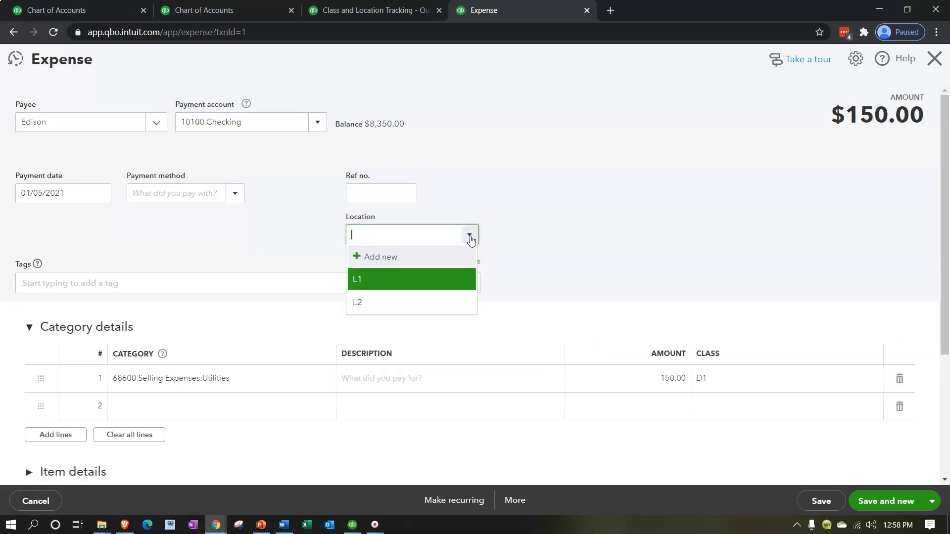
left_click(470, 238)
left_click(645, 242)
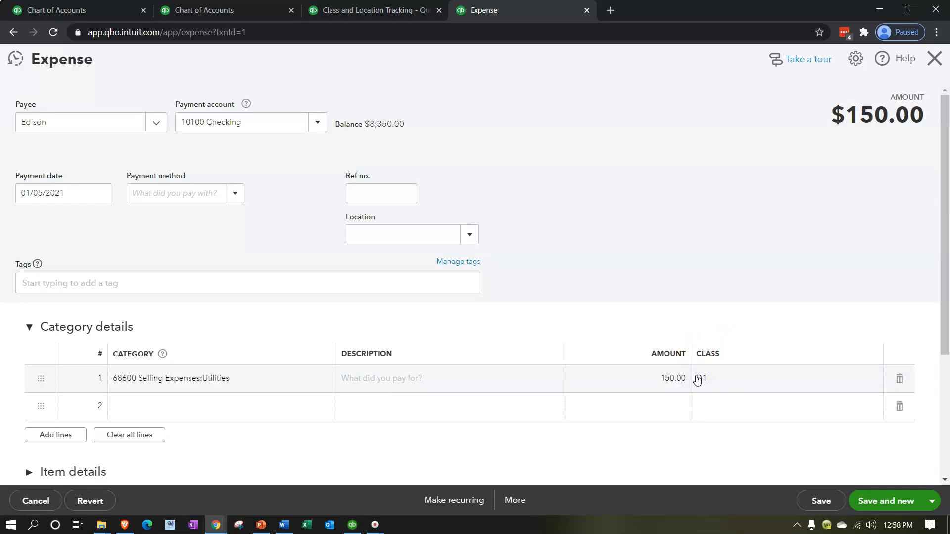
left_click(541, 277)
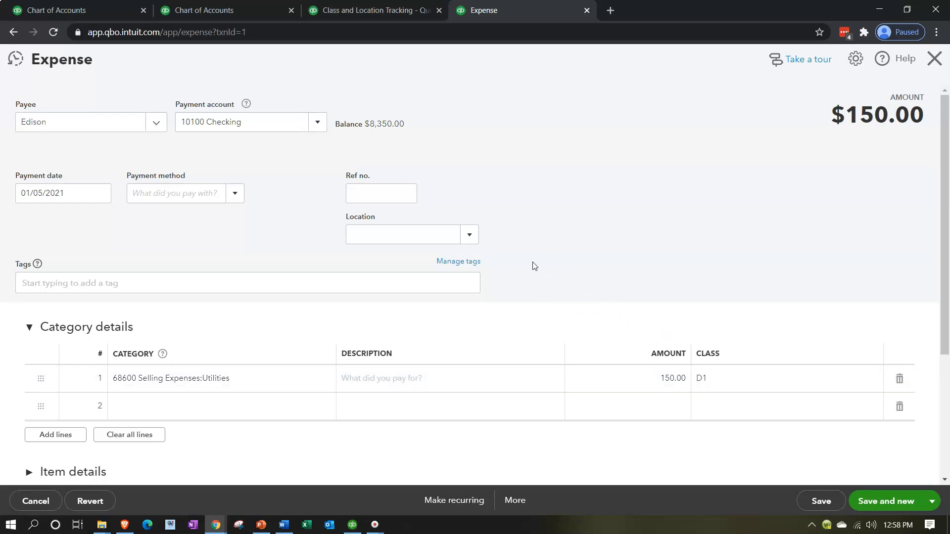
scroll(535, 266, "down", 1)
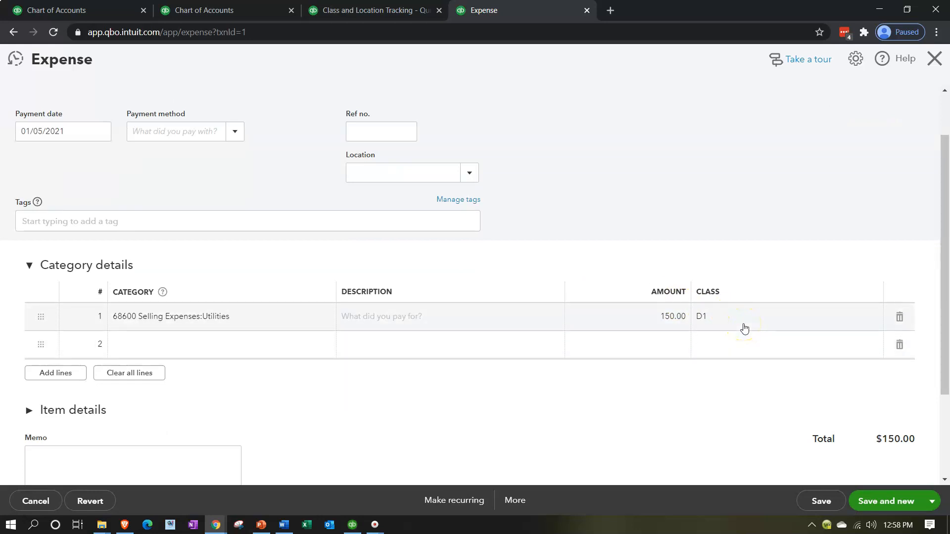
left_click(744, 349)
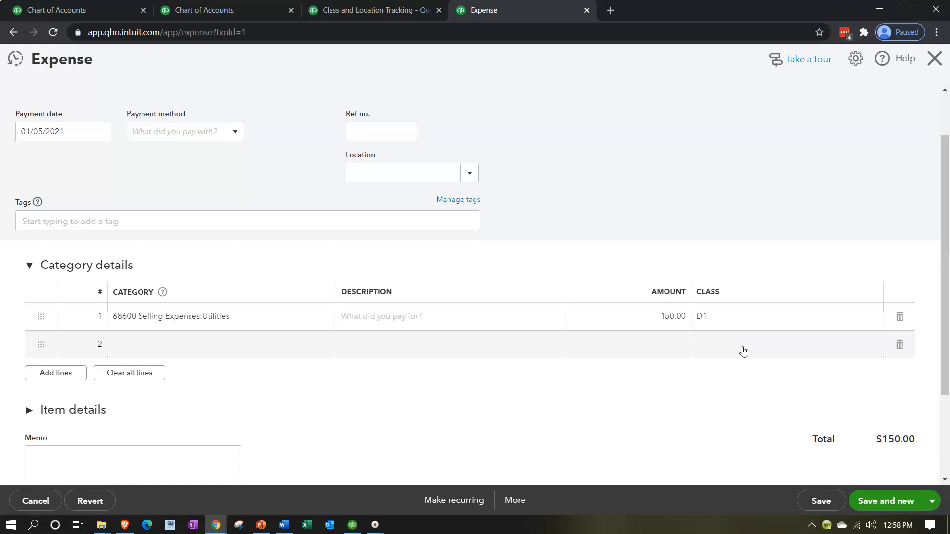
left_click(735, 328)
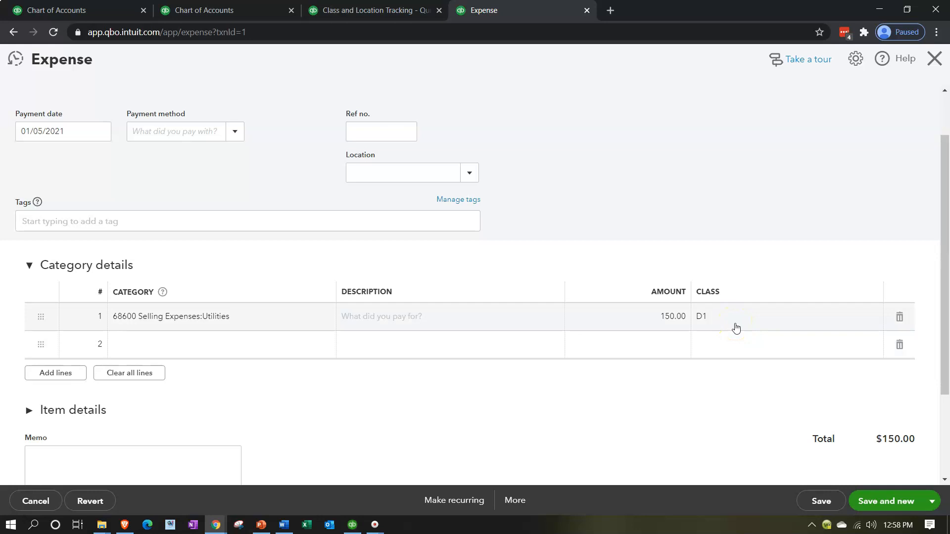
Step: Change the Utilities expense line's class to Selling and save and close the expense
left_click(736, 327)
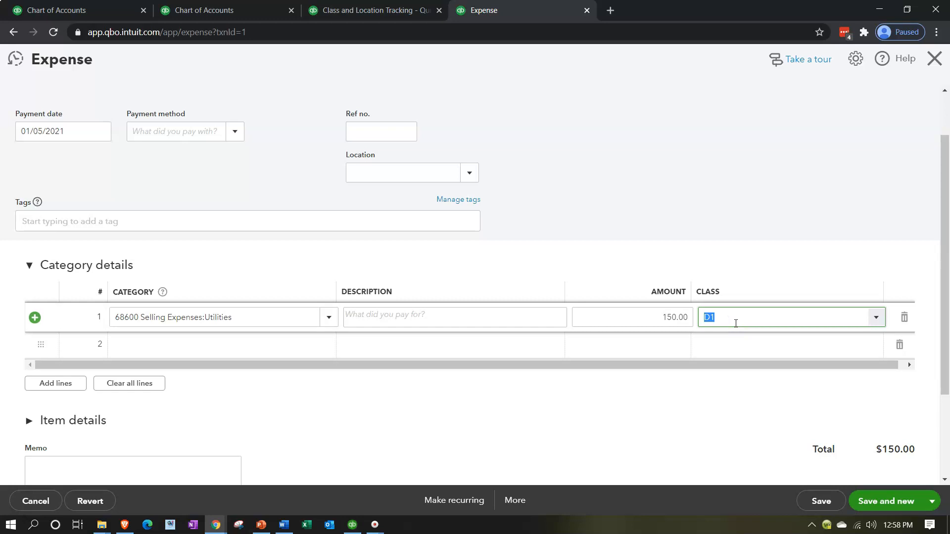
type("Selling")
key("Return")
left_click(851, 421)
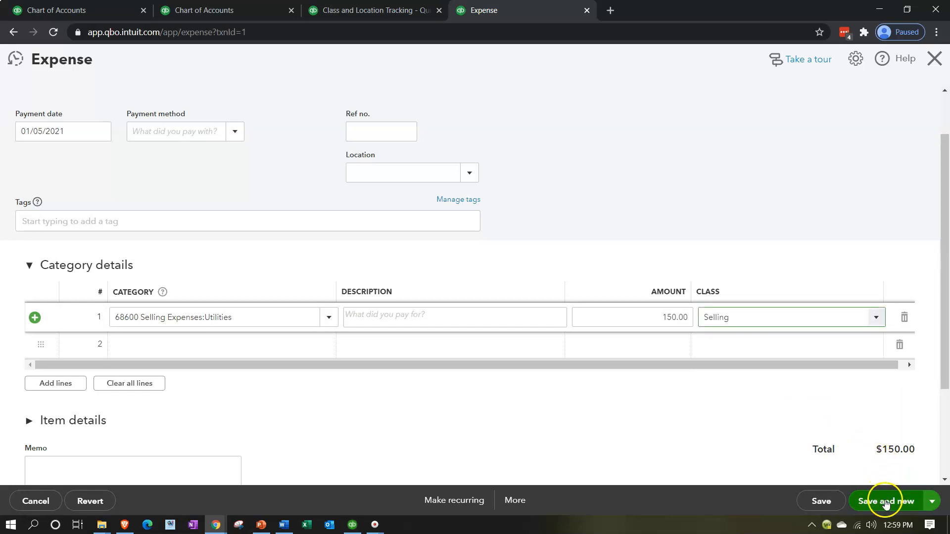
left_click(932, 501)
left_click(888, 482)
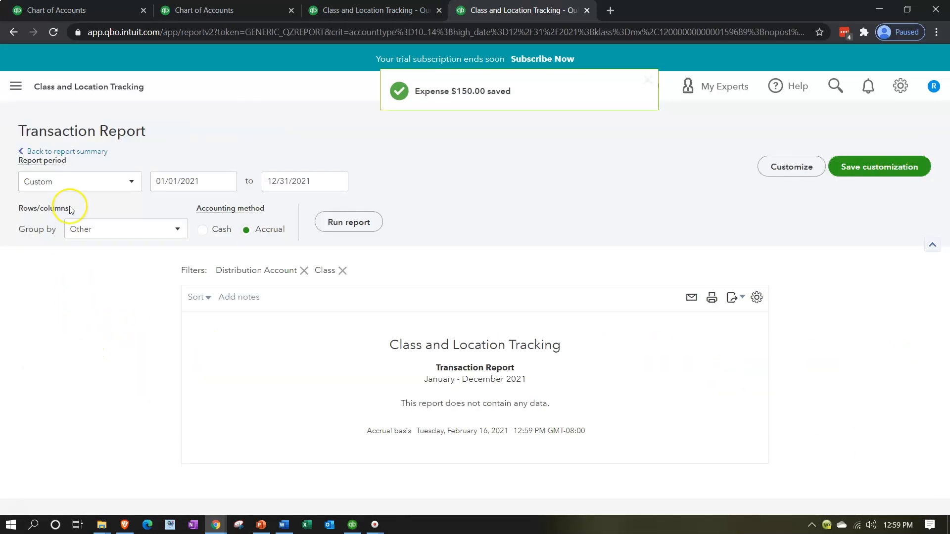
Step: Return to the Profit and Loss by Class report and drill into the D2 Administrative Utilities amount to open its expense
left_click(83, 152)
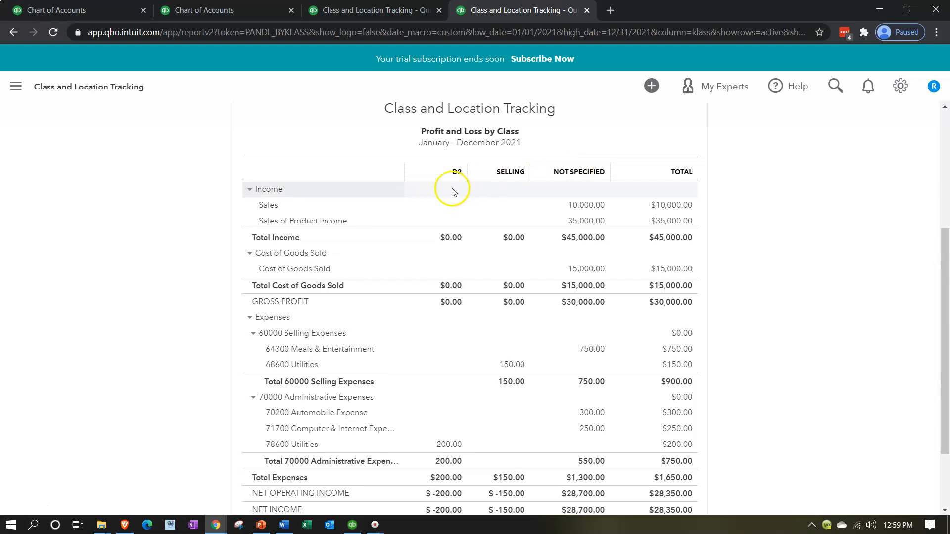
scroll(452, 192, "down", 3)
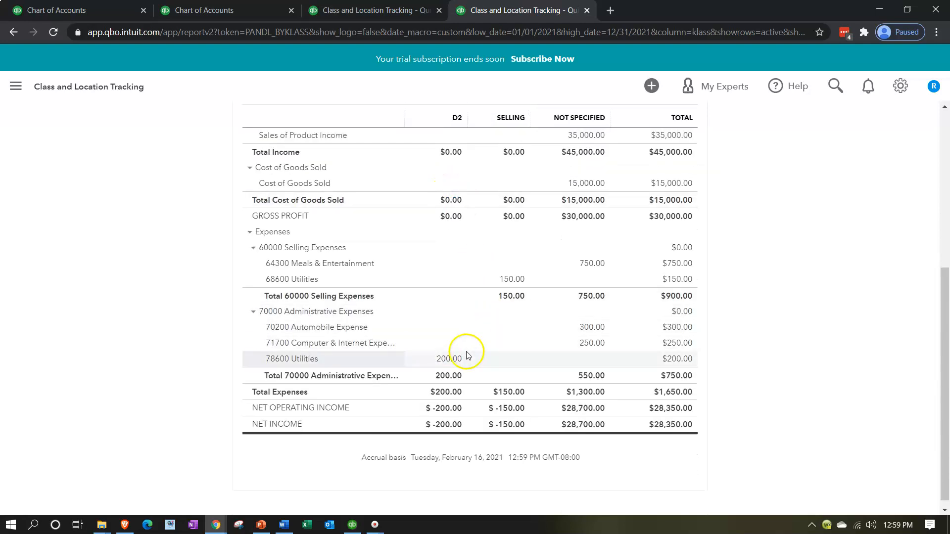
left_click(450, 360)
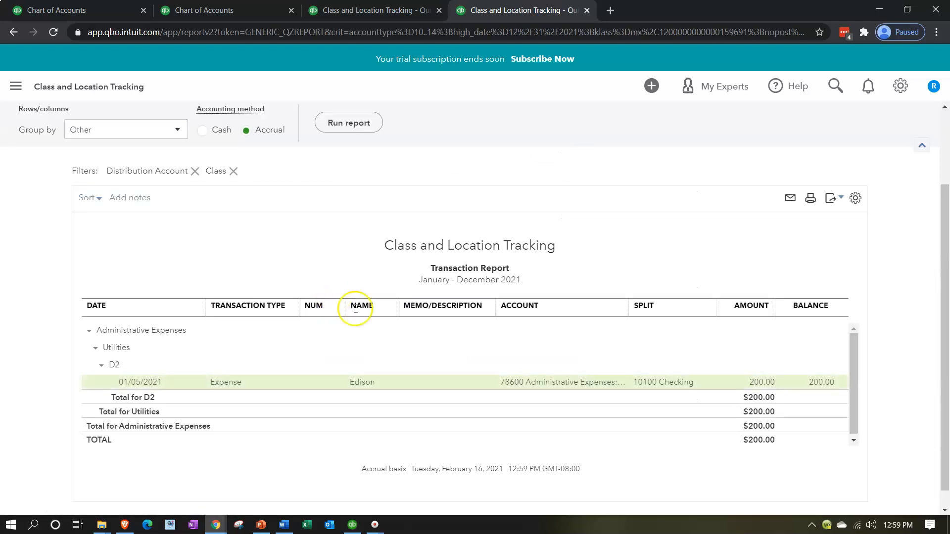
left_click(759, 383)
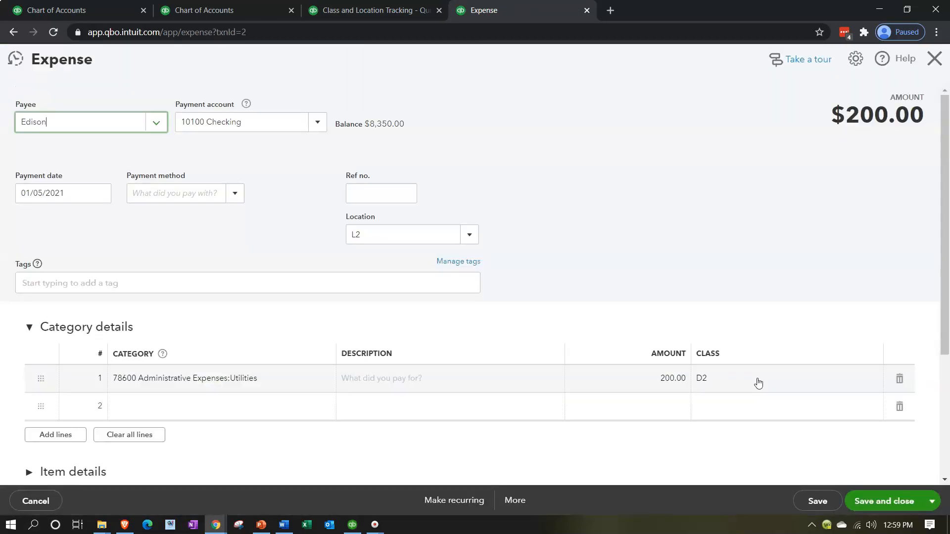
Step: Clear the expense's Location, create a new class Admin for its line, and save and close
left_click(460, 240)
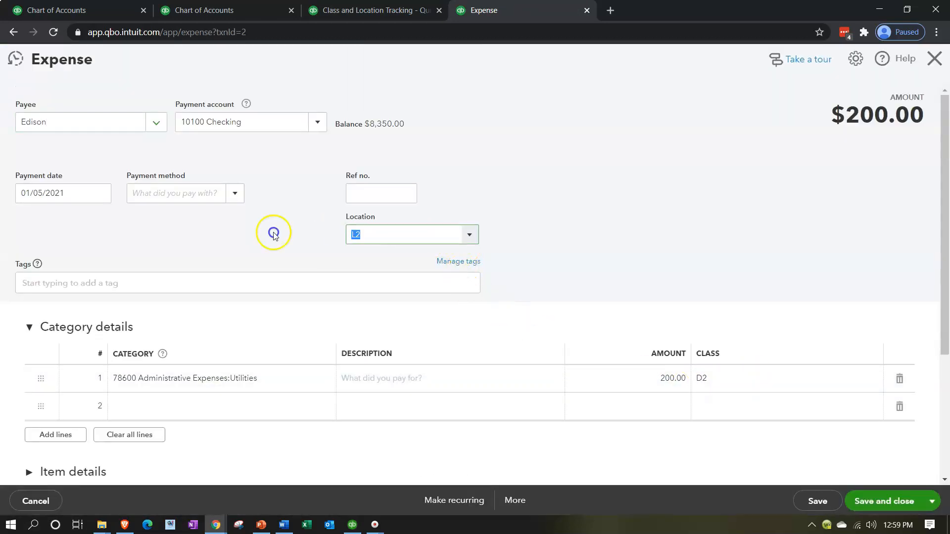
key("BackSpace")
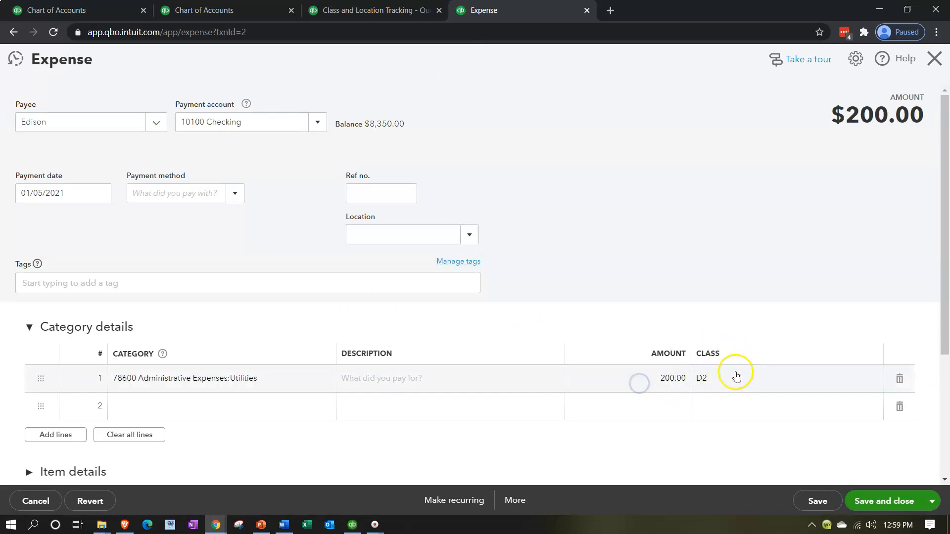
left_click(803, 379)
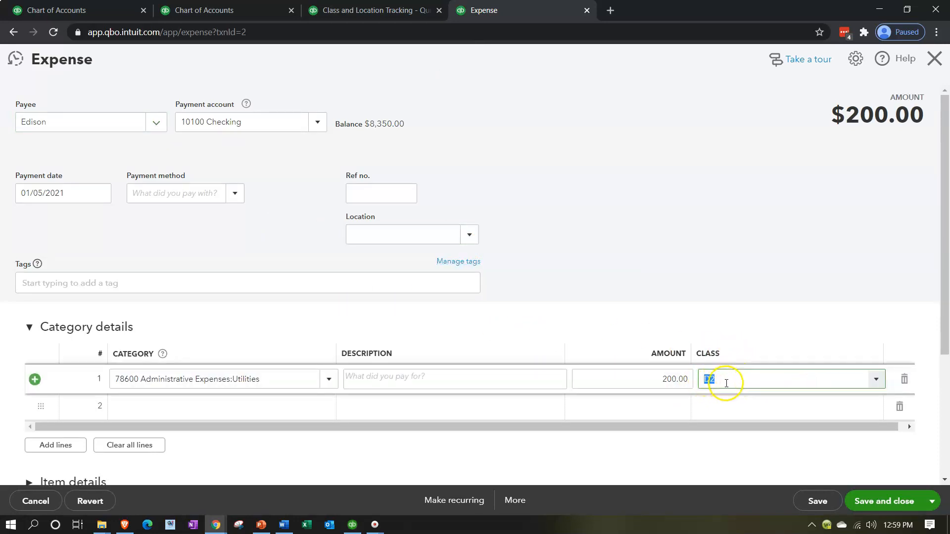
type("Admi")
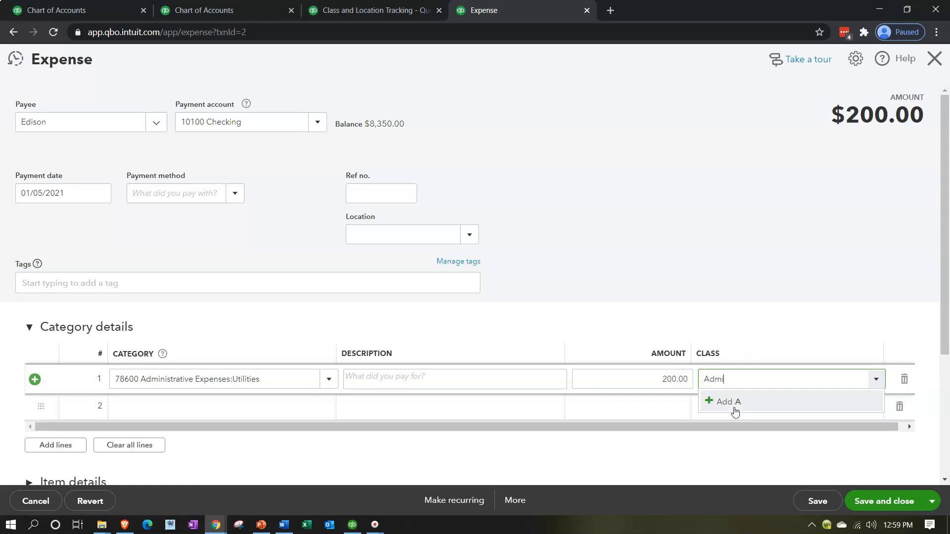
type("n")
left_click(735, 403)
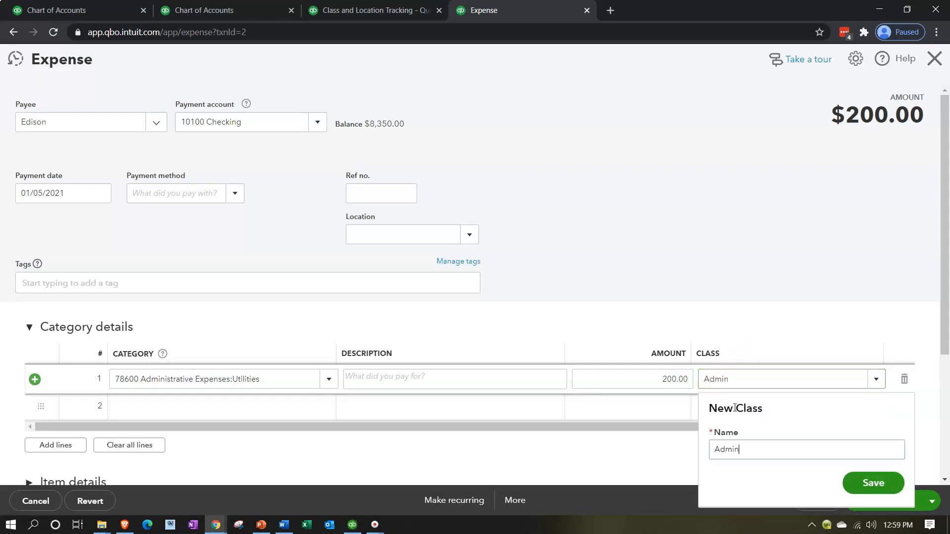
left_click(866, 486)
left_click(874, 500)
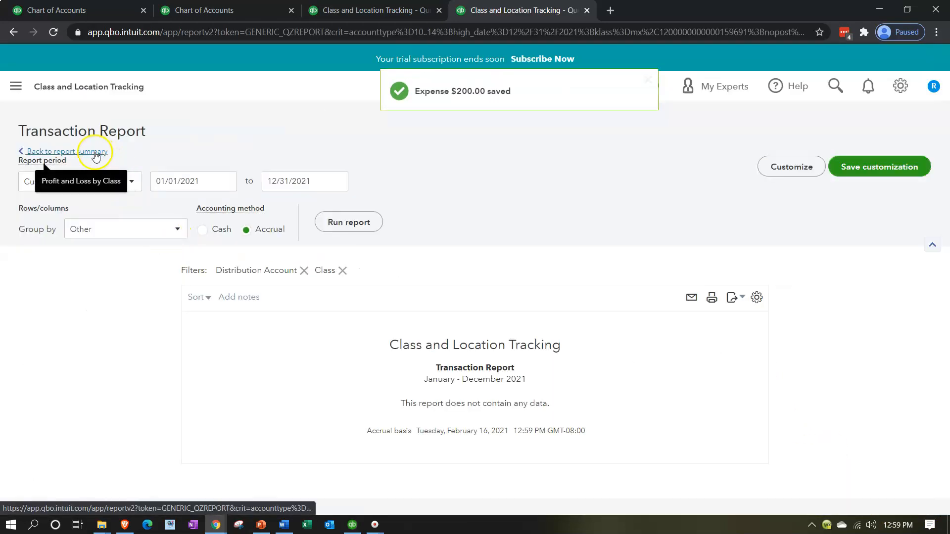
Step: Return to the report summary and drill into the unclassified Meals & Entertainment amount to open its expense
left_click(96, 156)
scroll(272, 318, "down", 5)
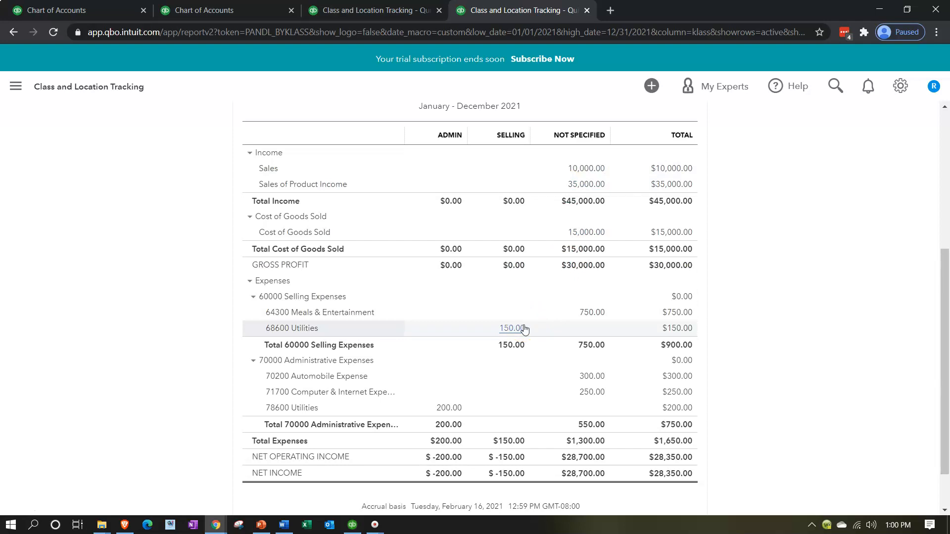
left_click(252, 284)
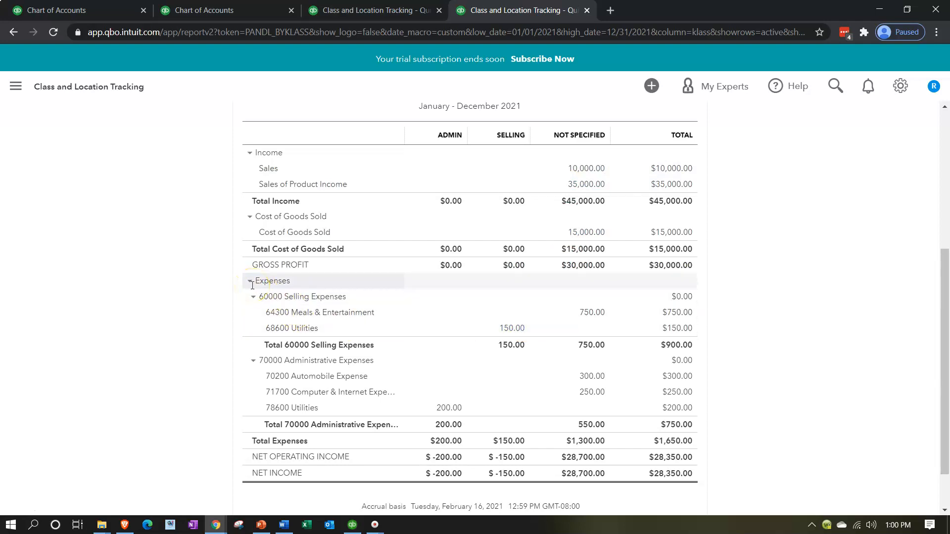
left_click(250, 296)
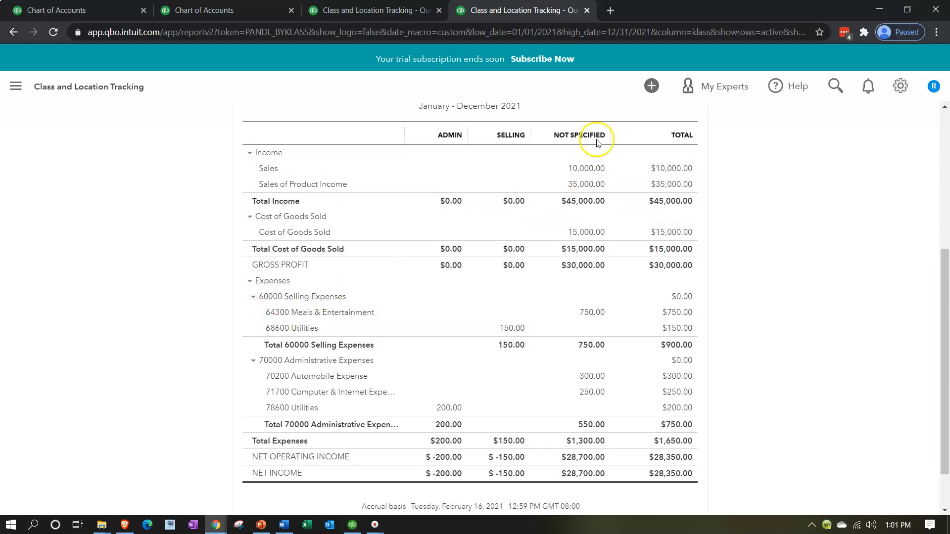
left_click(591, 316)
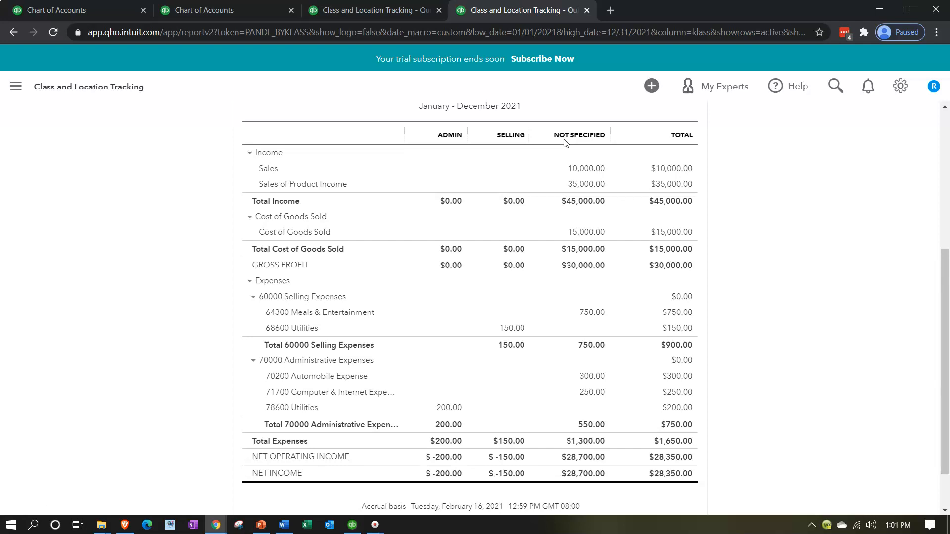
left_click(569, 151)
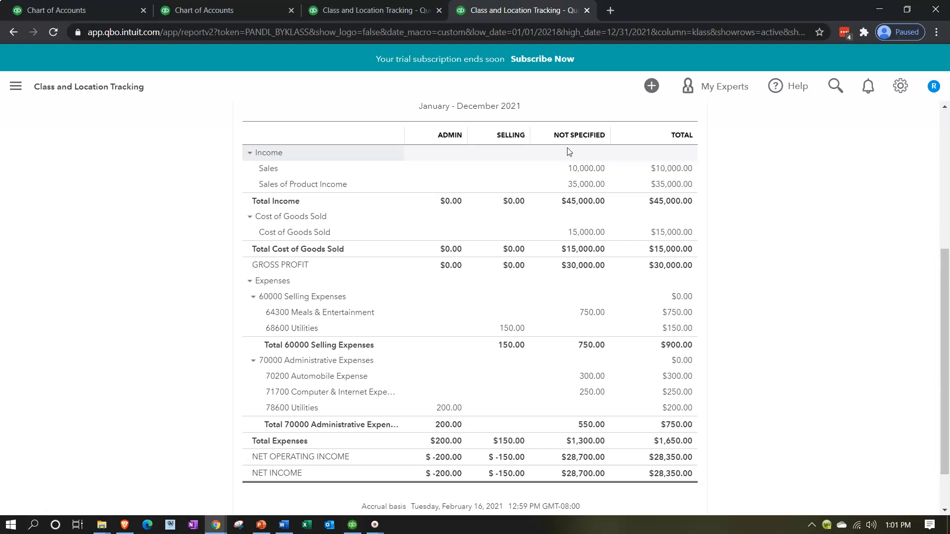
left_click(588, 313)
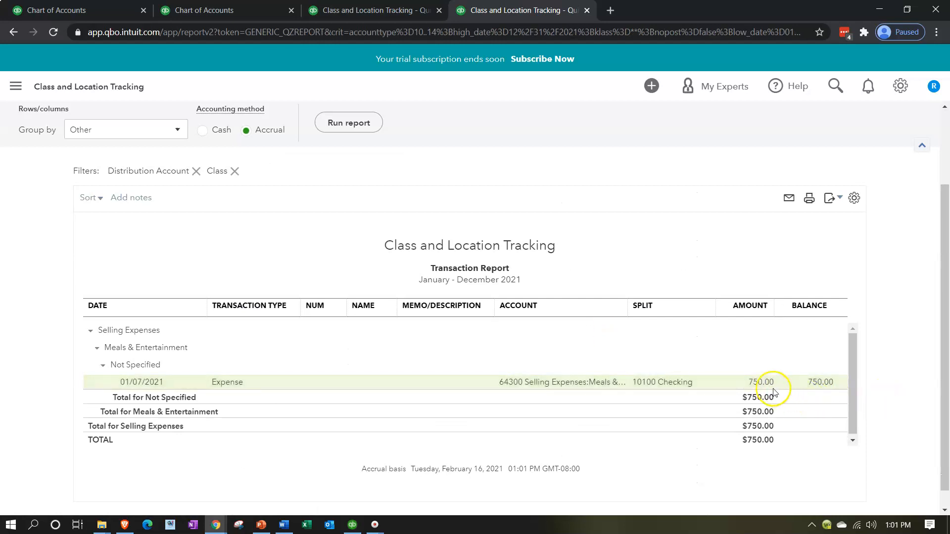
left_click(763, 384)
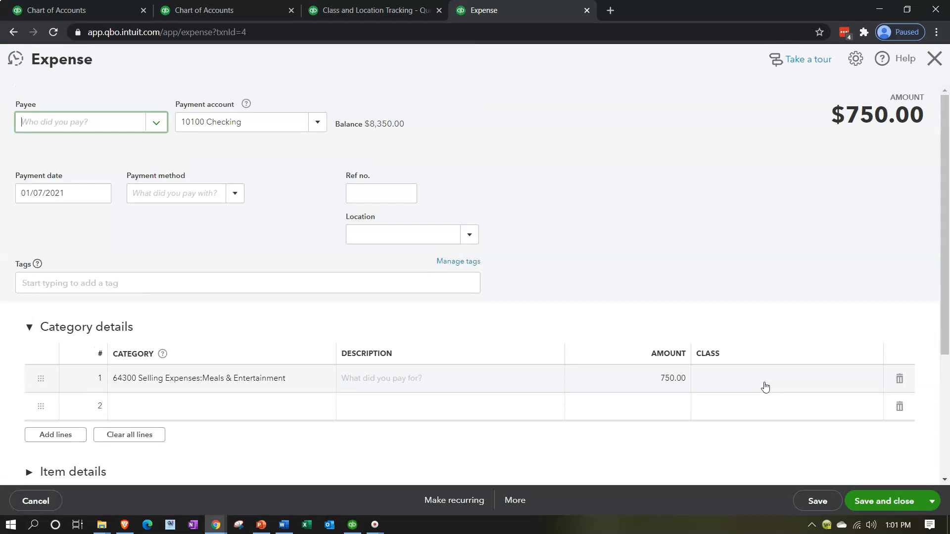
Step: Assign the Selling class to the Meals & Entertainment expense line and save and close it
left_click(751, 380)
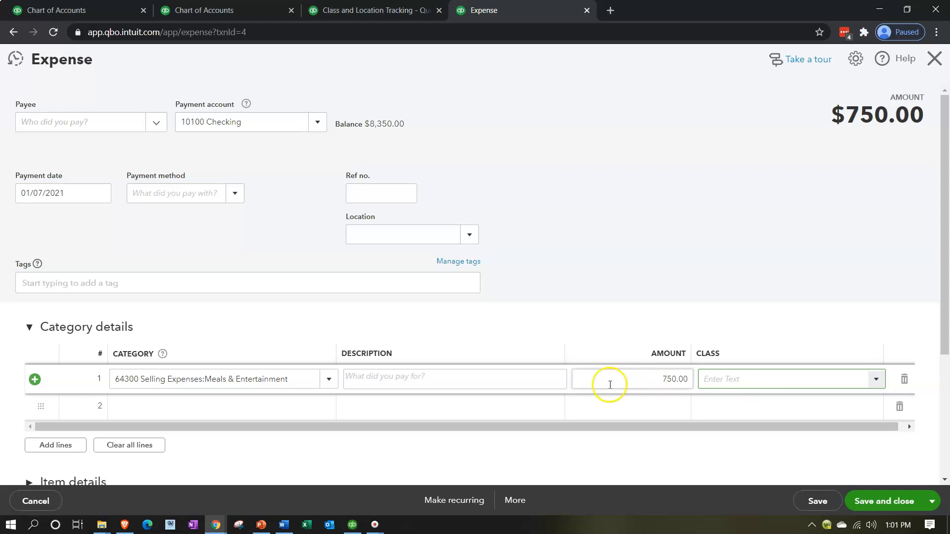
left_click(329, 381)
left_click(329, 381)
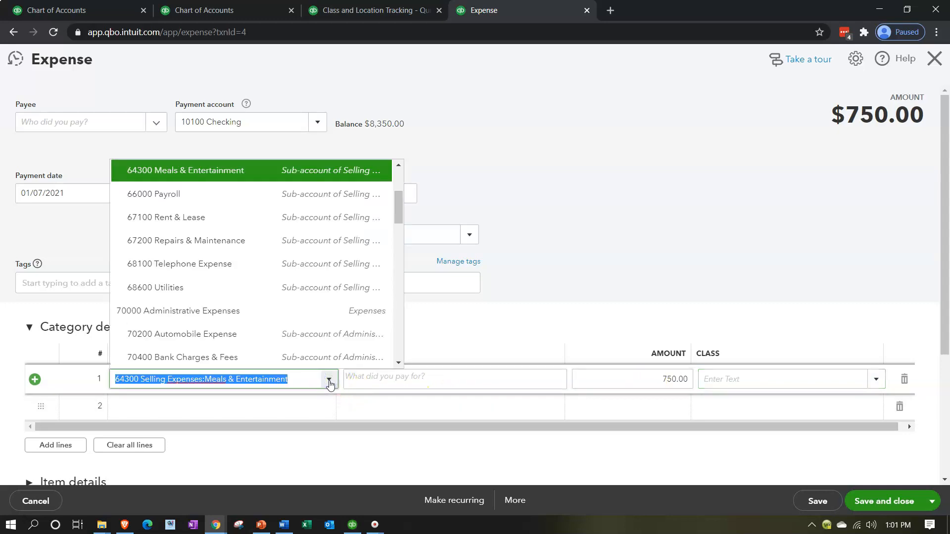
scroll(308, 314, "up", 3)
left_click(532, 225)
left_click(728, 382)
type("Selling")
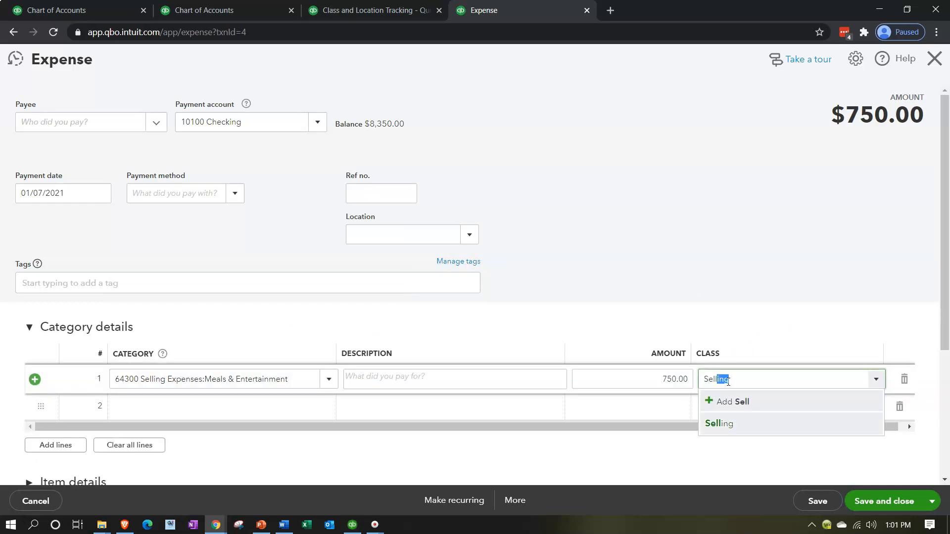
left_click(720, 424)
left_click(875, 496)
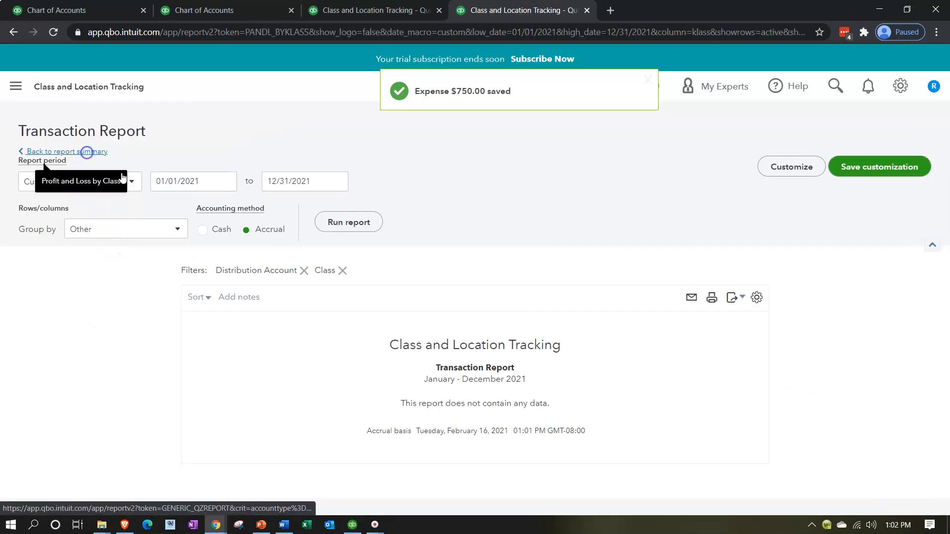
Step: Return to the report summary and open the unclassified Automobile Expense transaction
left_click(87, 158)
scroll(402, 265, "down", 5)
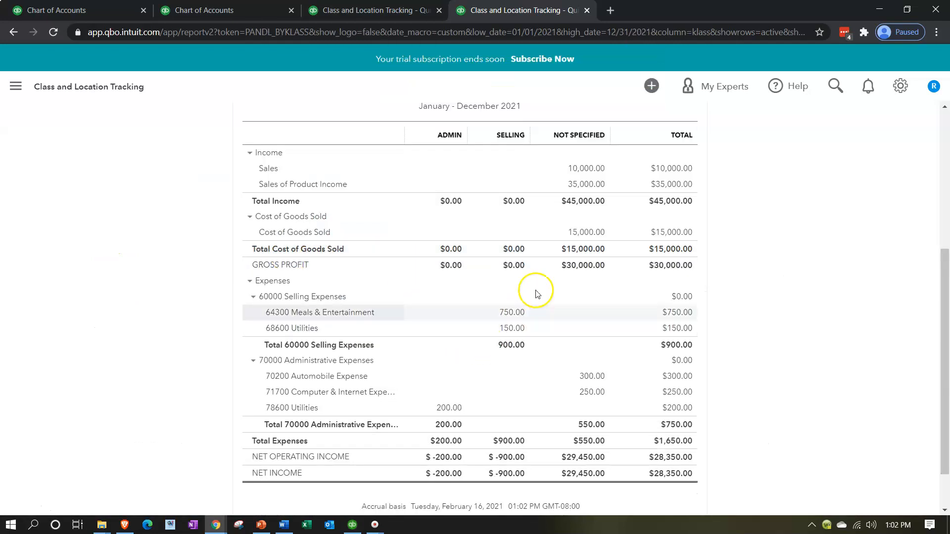
left_click(587, 381)
left_click(752, 384)
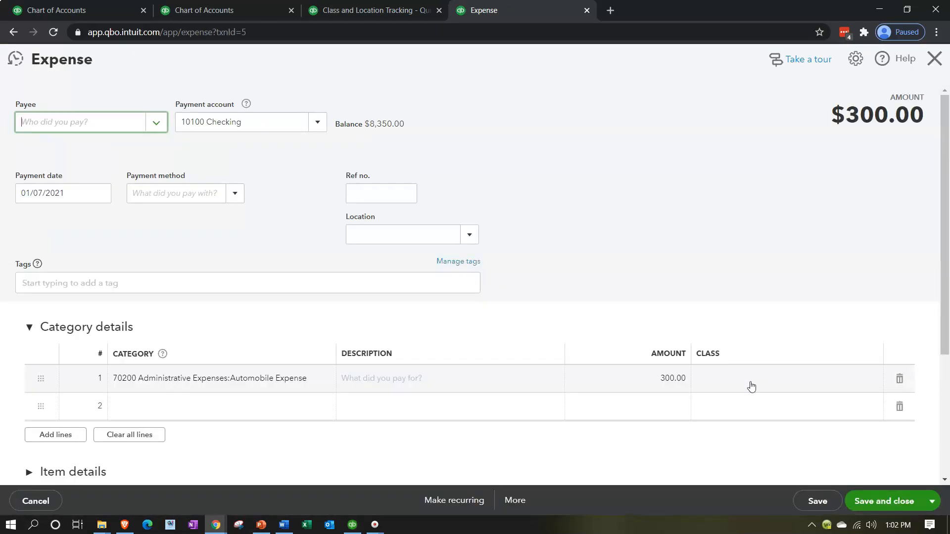
Step: Assign the Admin class to the Automobile Expense line and save and close the expense
left_click(751, 383)
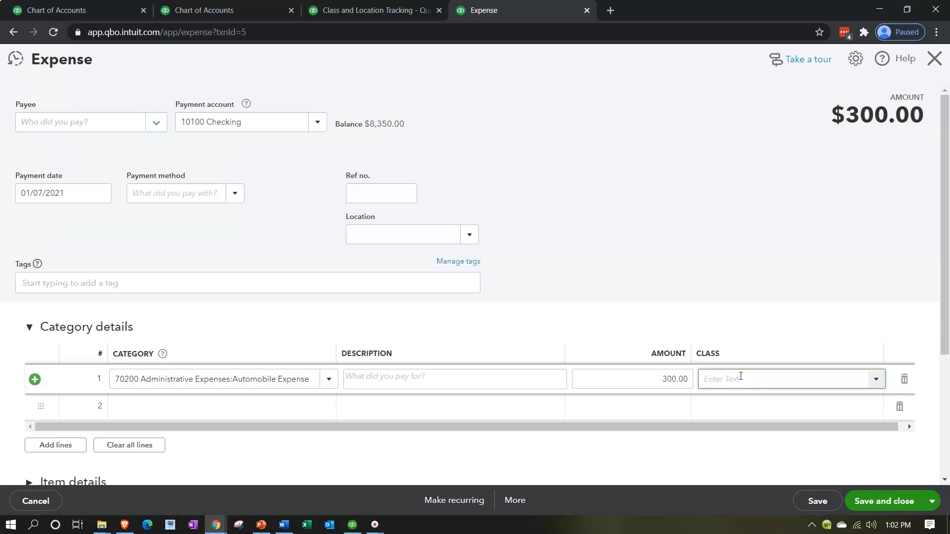
type("admin")
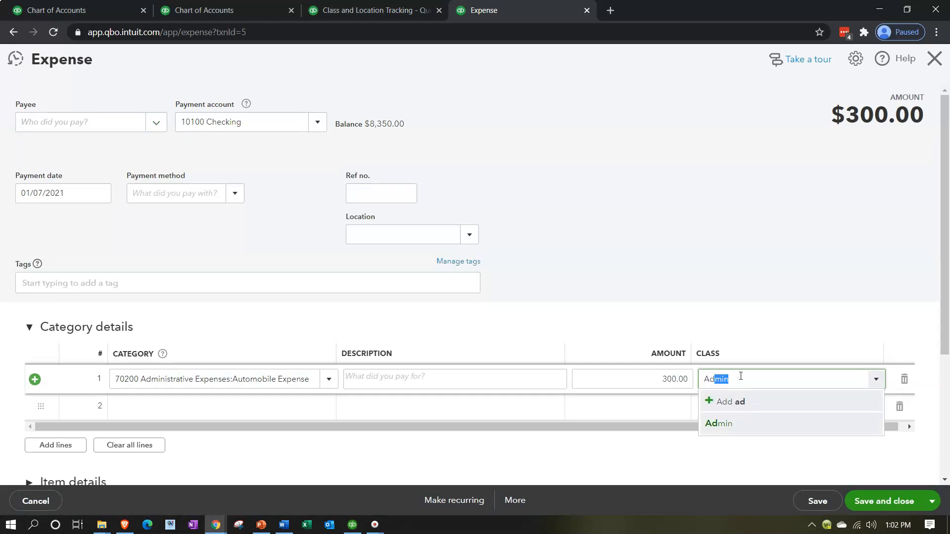
key("Tab")
left_click(871, 502)
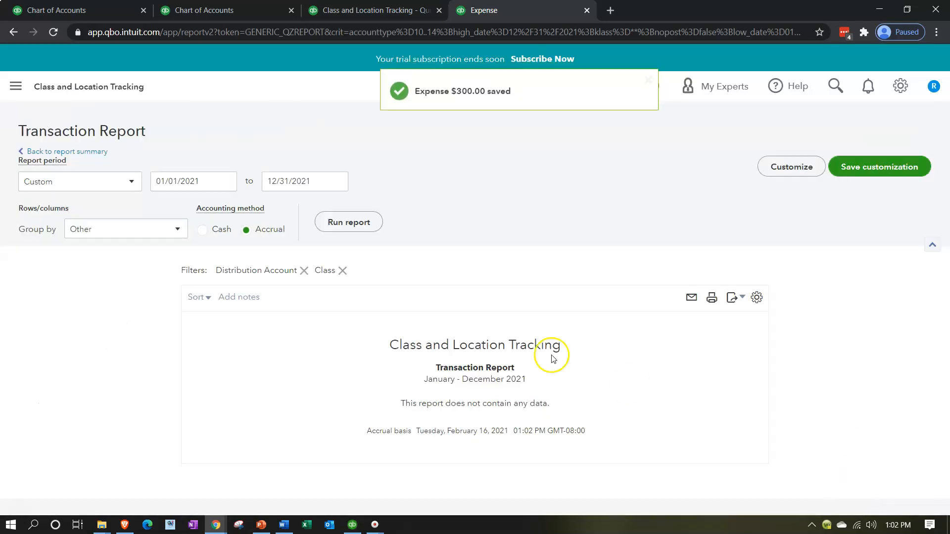
Step: Return to the report summary and open the unclassified Computer & Internet Expense transaction
left_click(32, 151)
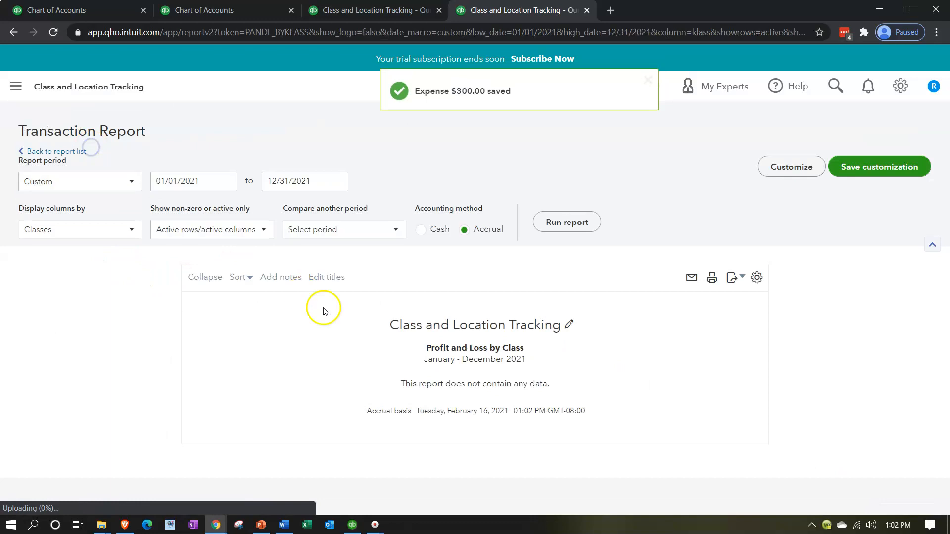
scroll(329, 317, "down", 4)
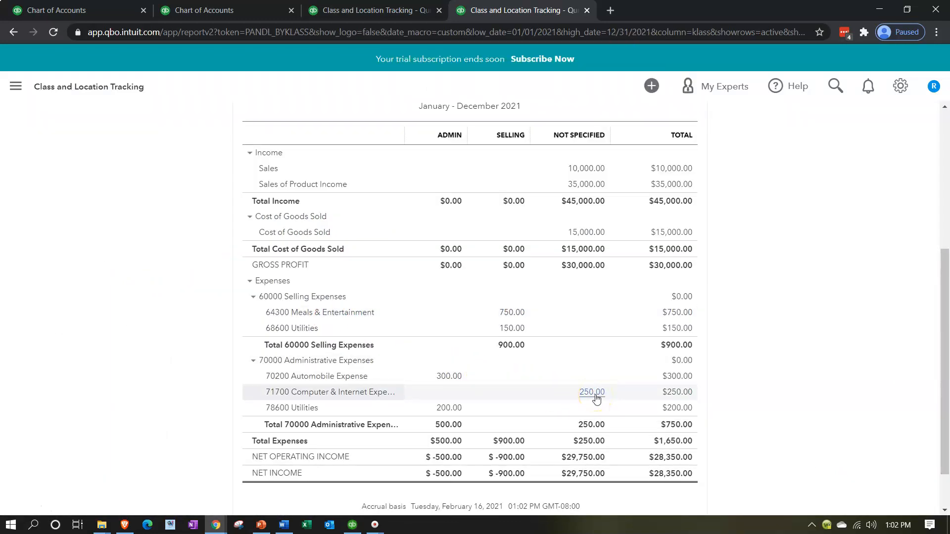
left_click(590, 395)
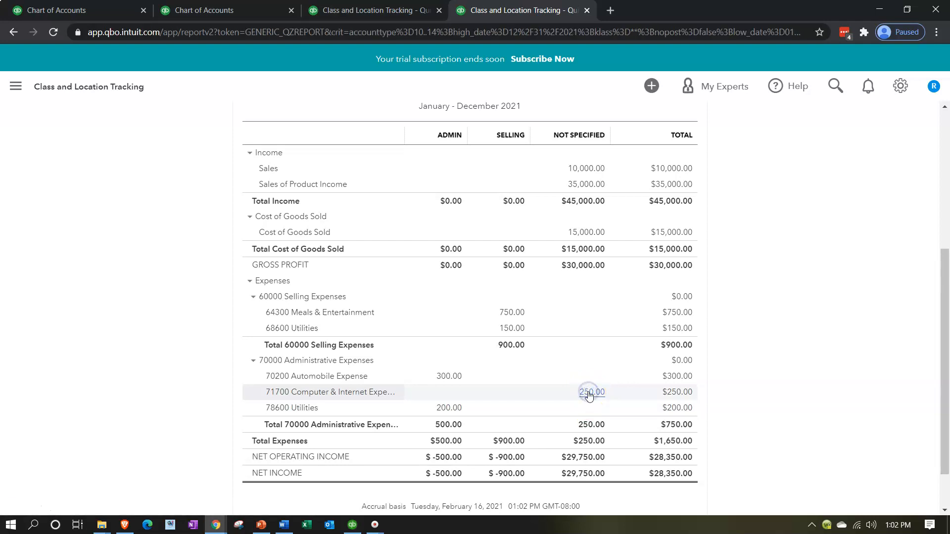
left_click(757, 382)
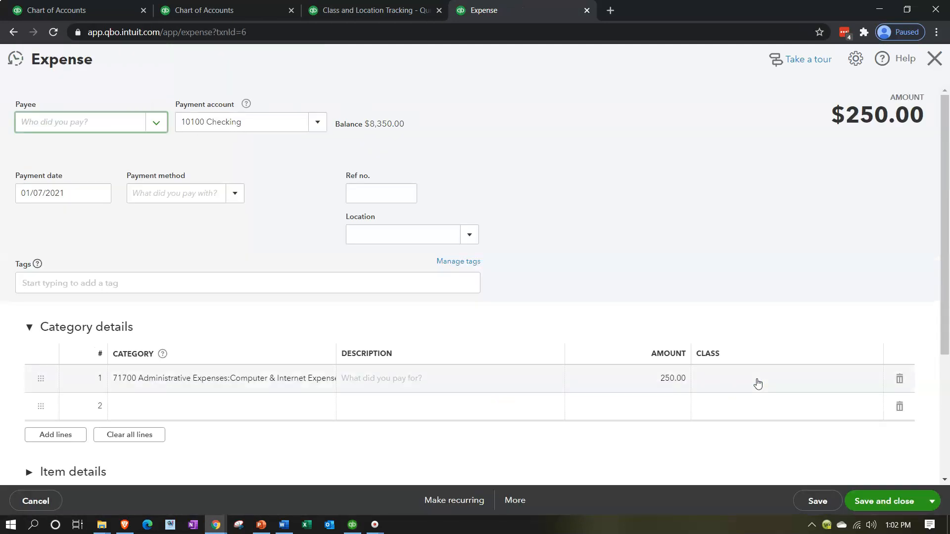
Step: Assign the Admin class to the Computer & Internet Expense line
left_click(758, 380)
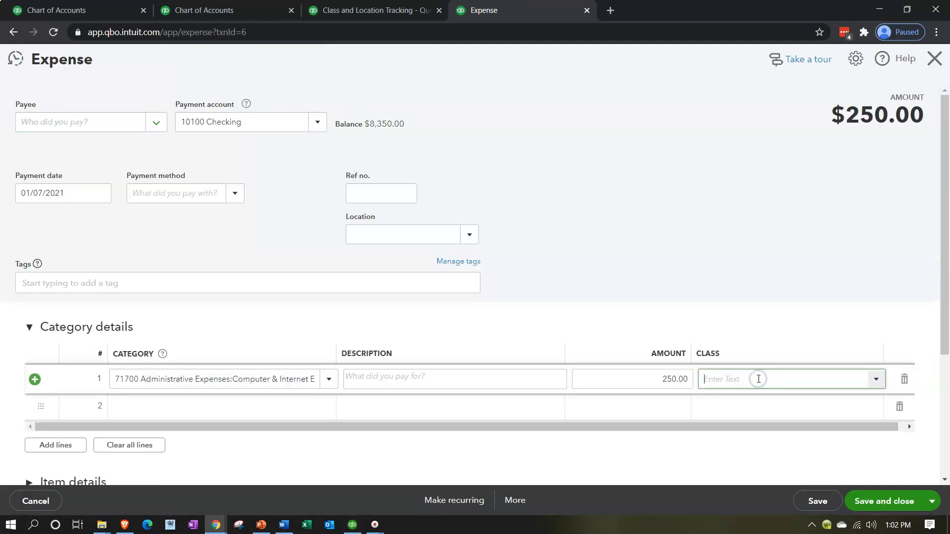
type("a")
key("Tab")
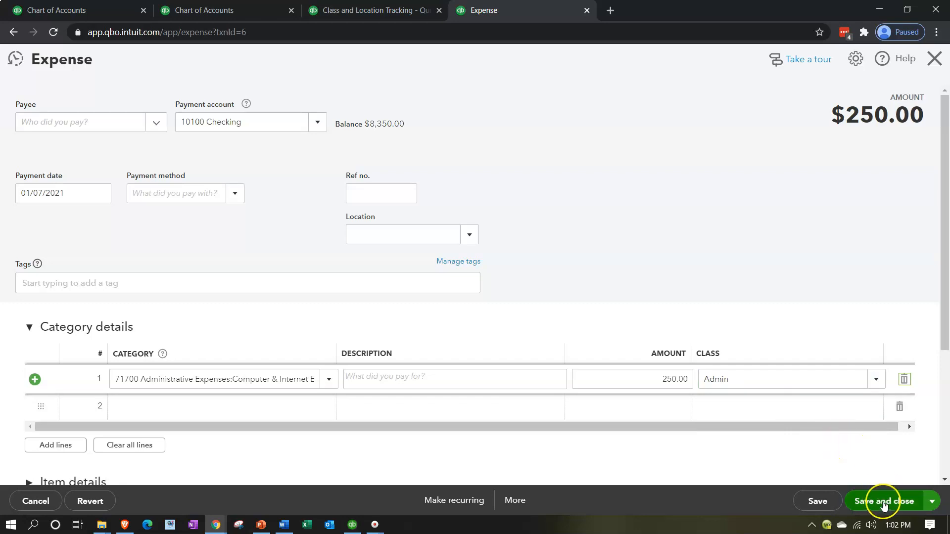
Step: Save and close the expense, then open the unclassified Sales transaction from the report summary
left_click(882, 503)
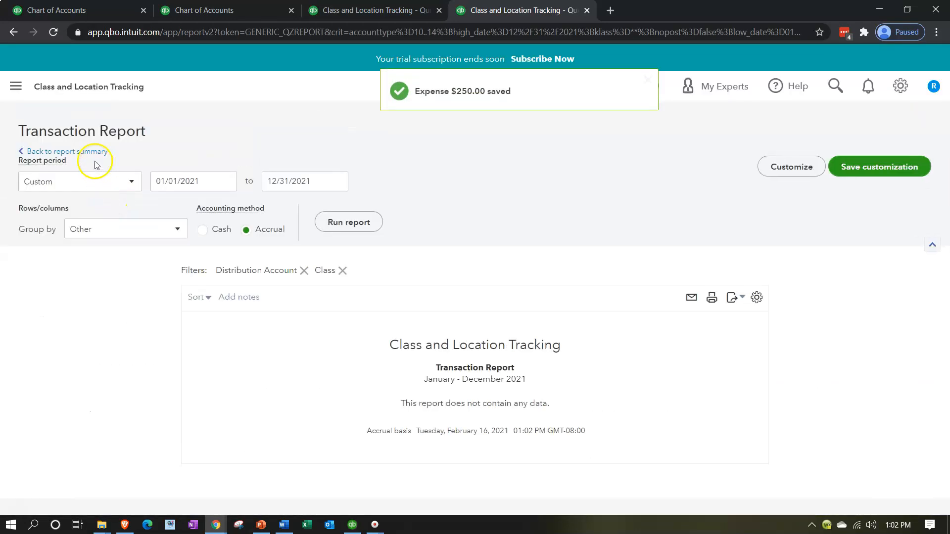
left_click(89, 152)
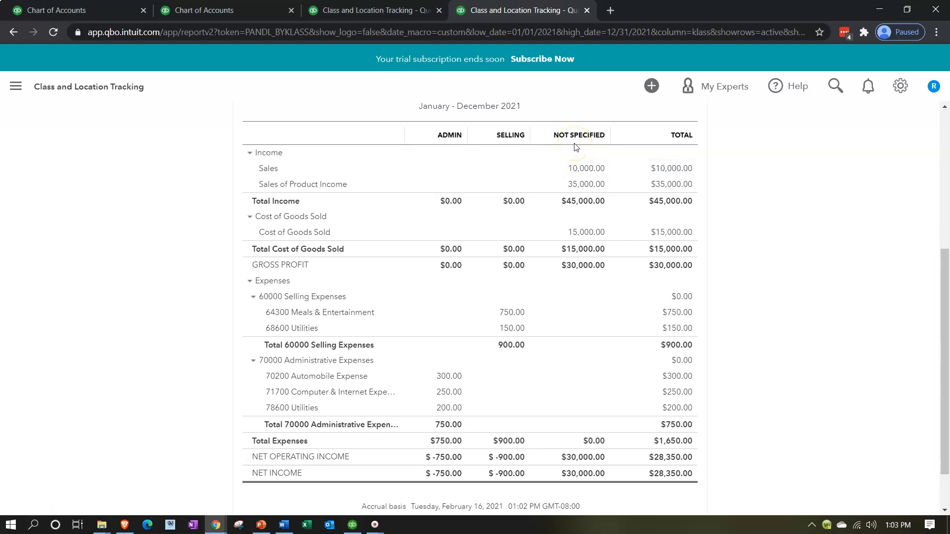
left_click(580, 171)
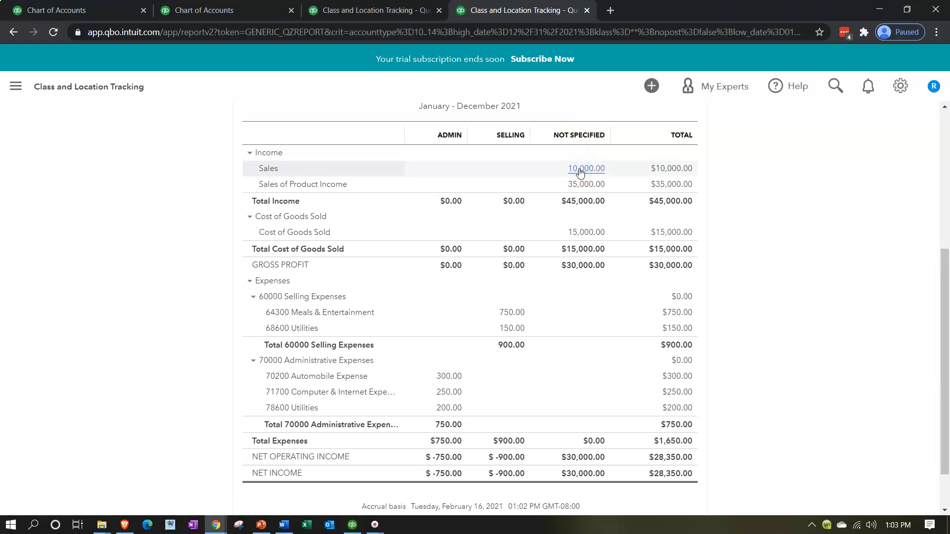
left_click(727, 393)
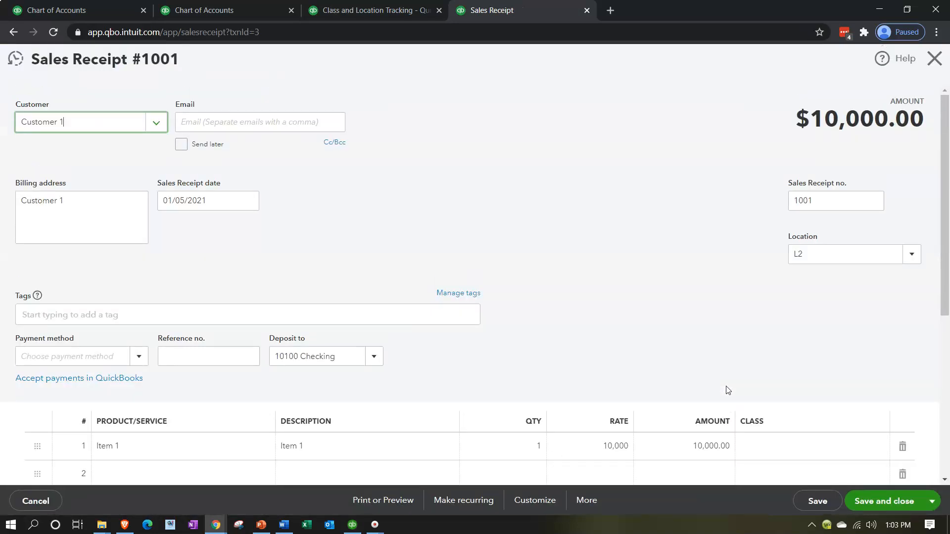
Step: Assign the Selling class to the sales receipt's Item 1 line and save and close the receipt
left_click(762, 446)
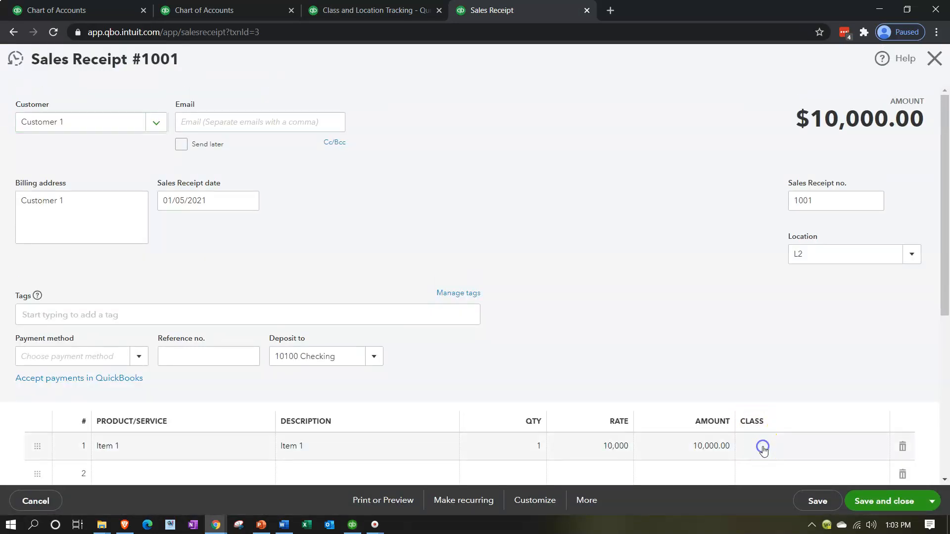
type("sell")
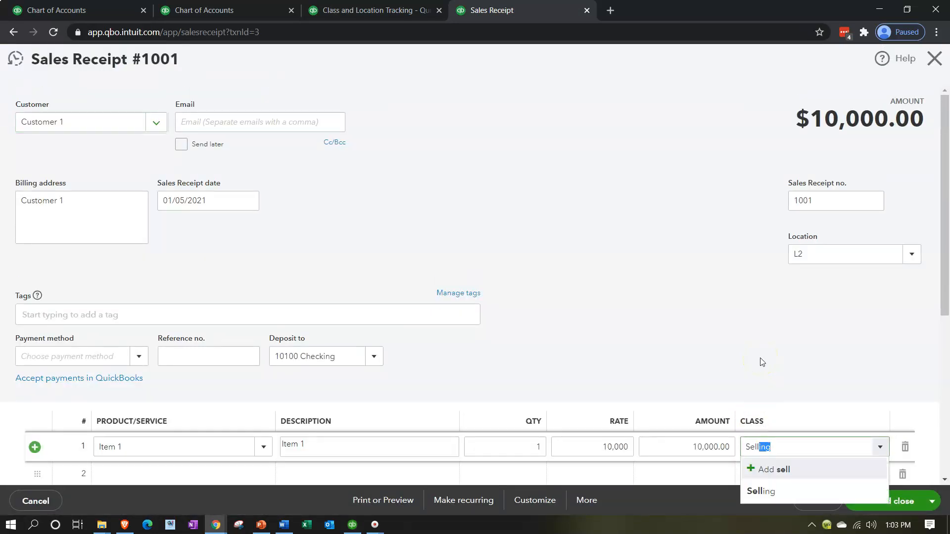
left_click(759, 490)
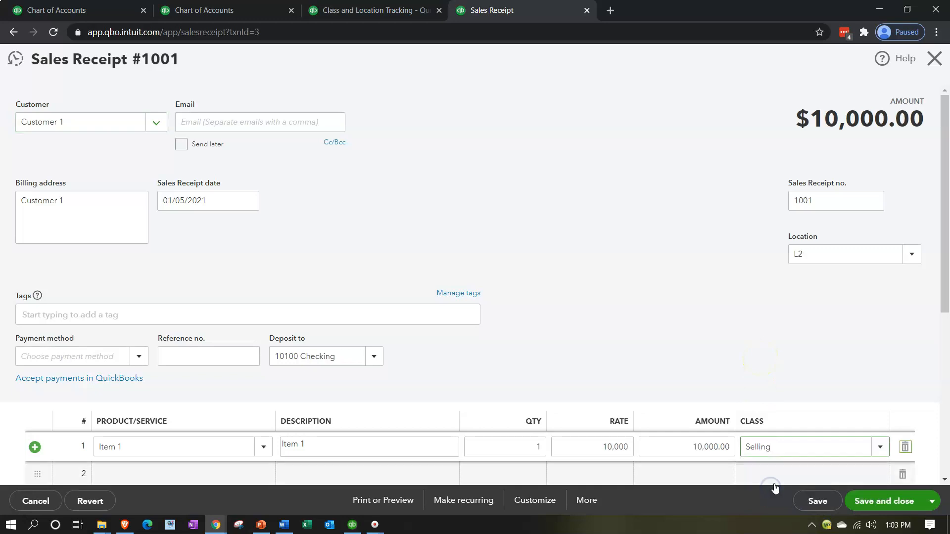
left_click(885, 500)
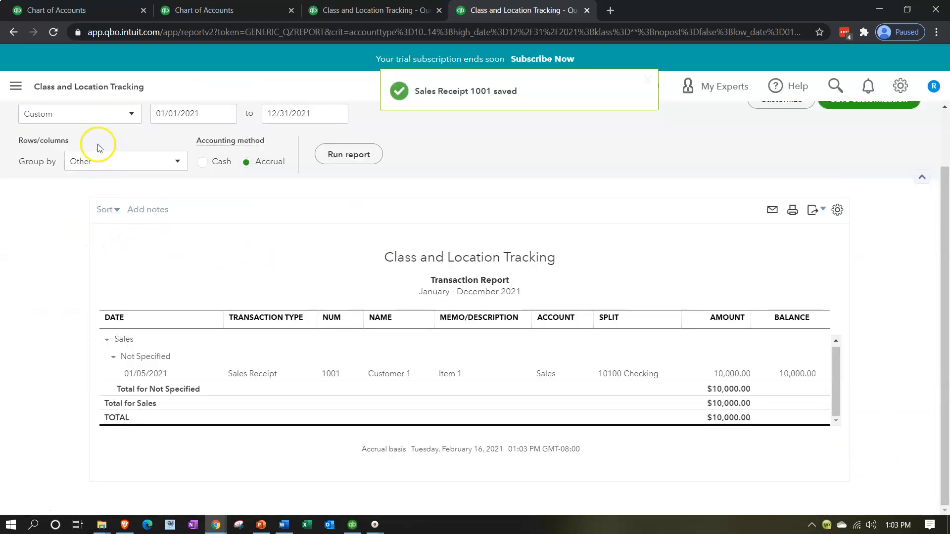
Step: Return to the report summary and open the unclassified Sales of Product Income transaction
left_click(85, 153)
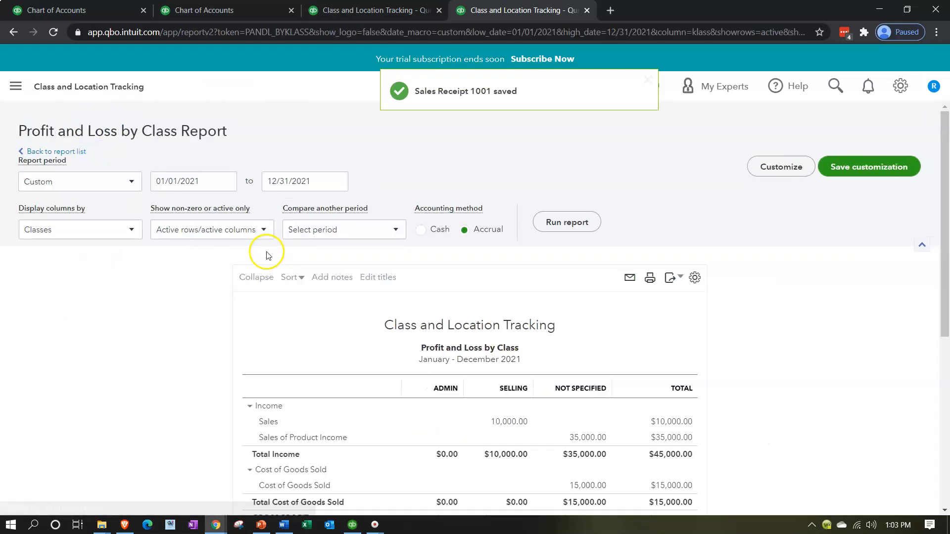
scroll(267, 251, "down", 4)
left_click(586, 184)
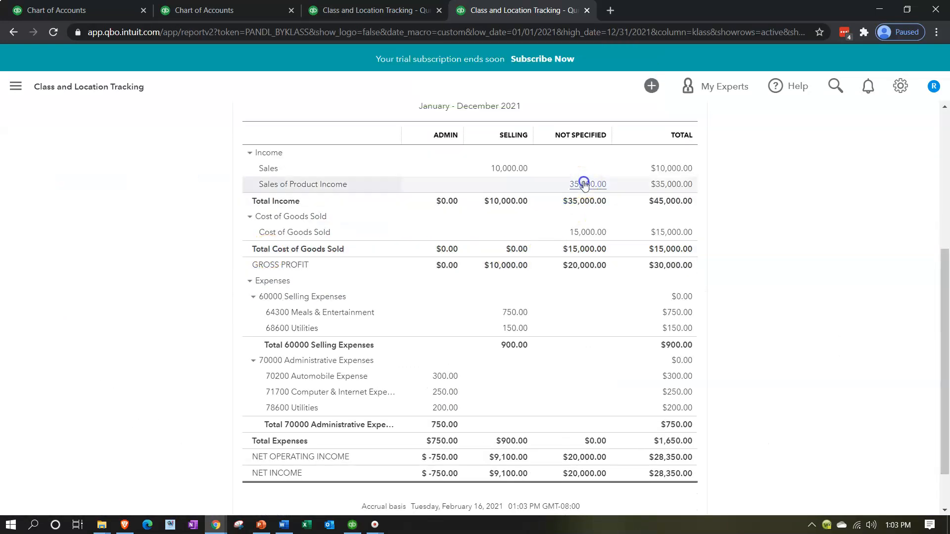
left_click(782, 397)
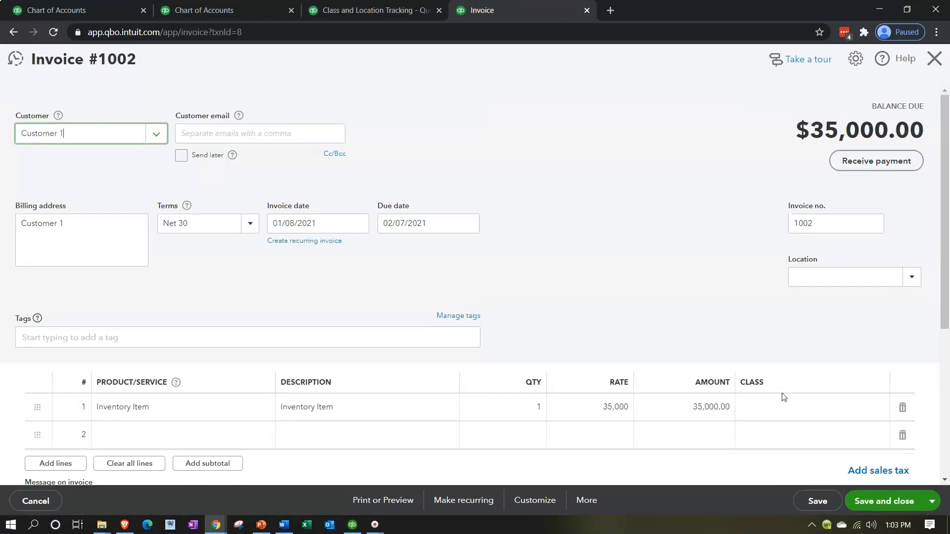
Step: Assign the Selling class to the invoice's Inventory Item line and save and close the invoice
left_click(779, 408)
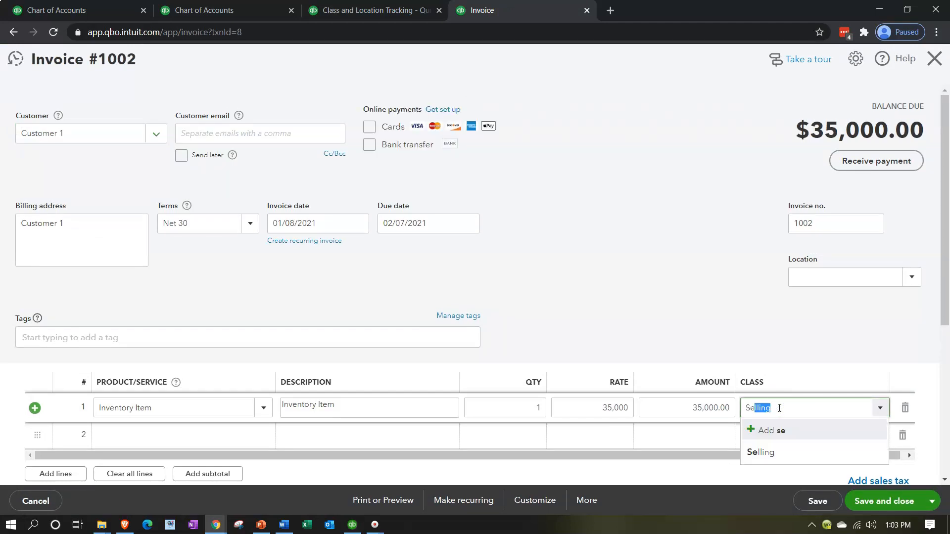
key("Tab")
scroll(816, 465, "down", 2)
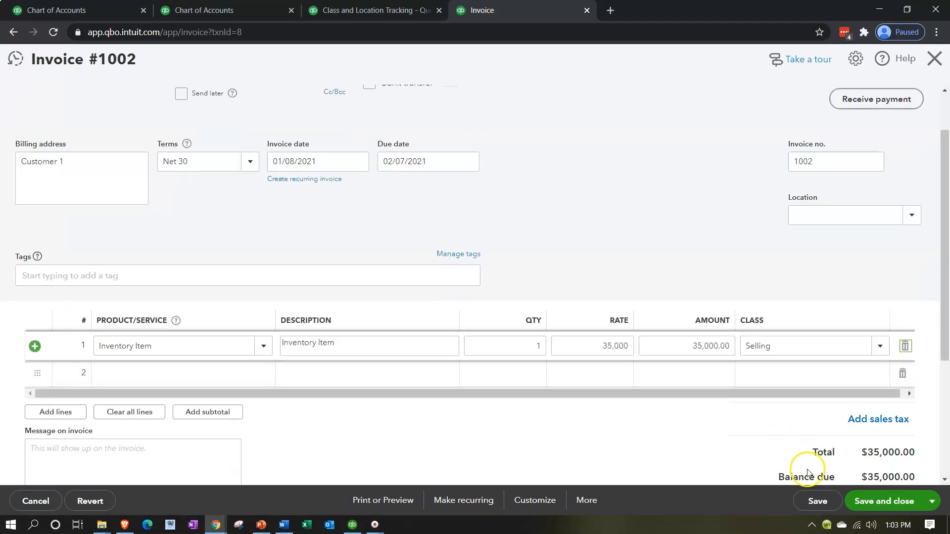
scroll(826, 445, "down", 1)
scroll(823, 424, "up", 3)
scroll(810, 350, "down", 6)
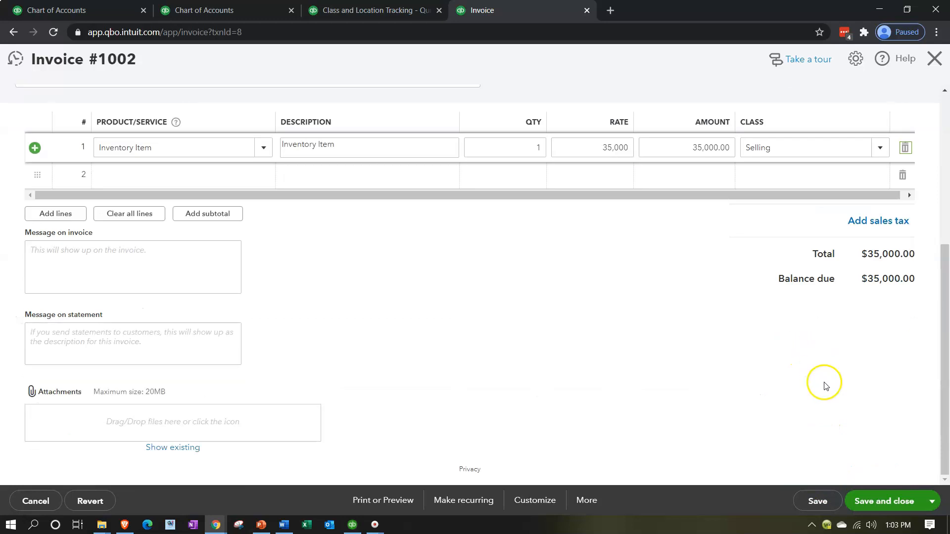
left_click(879, 500)
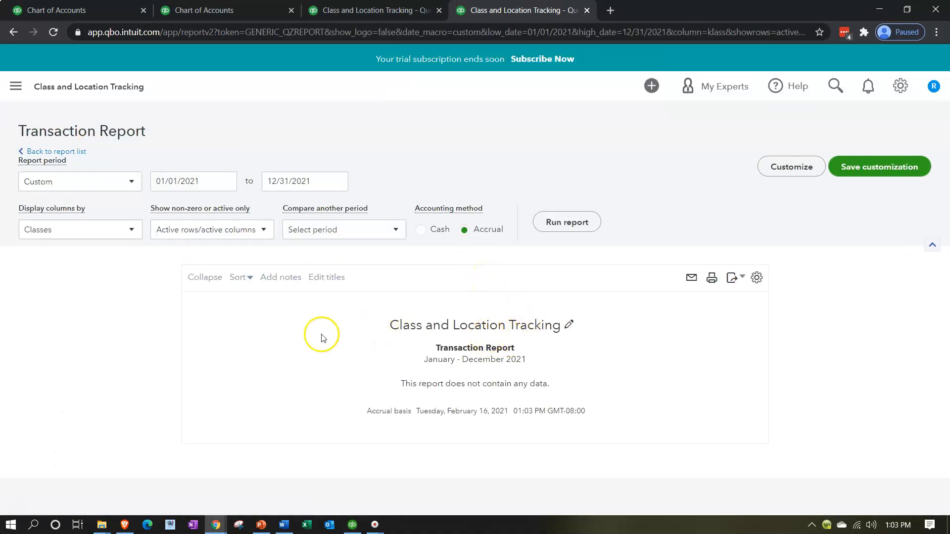
Step: Go back to the report list and open the Profit and Loss by Class report
left_click(61, 151)
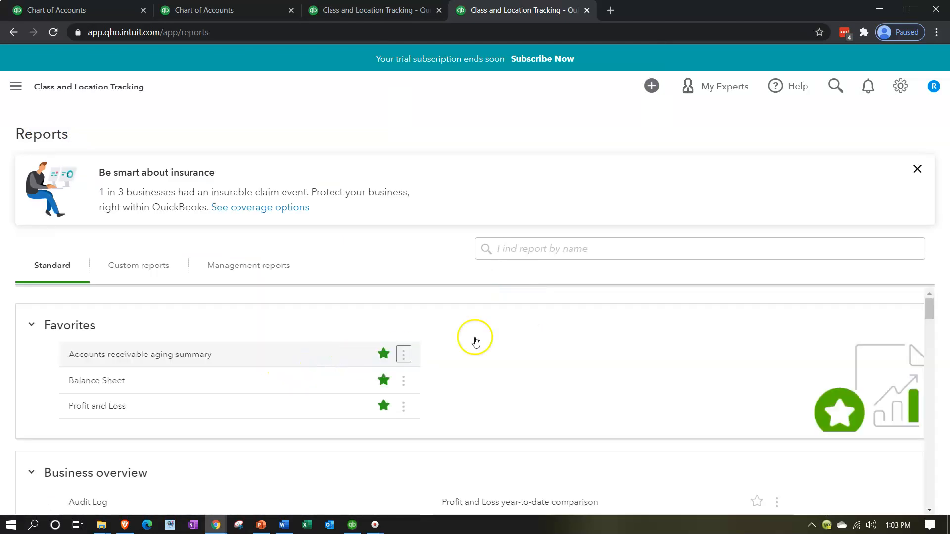
scroll(184, 378, "down", 4)
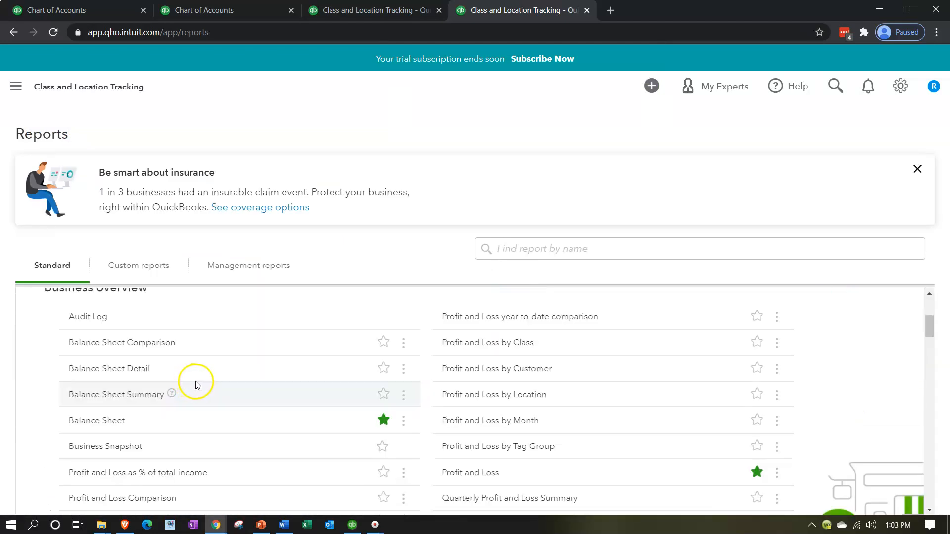
scroll(614, 386, "down", 1)
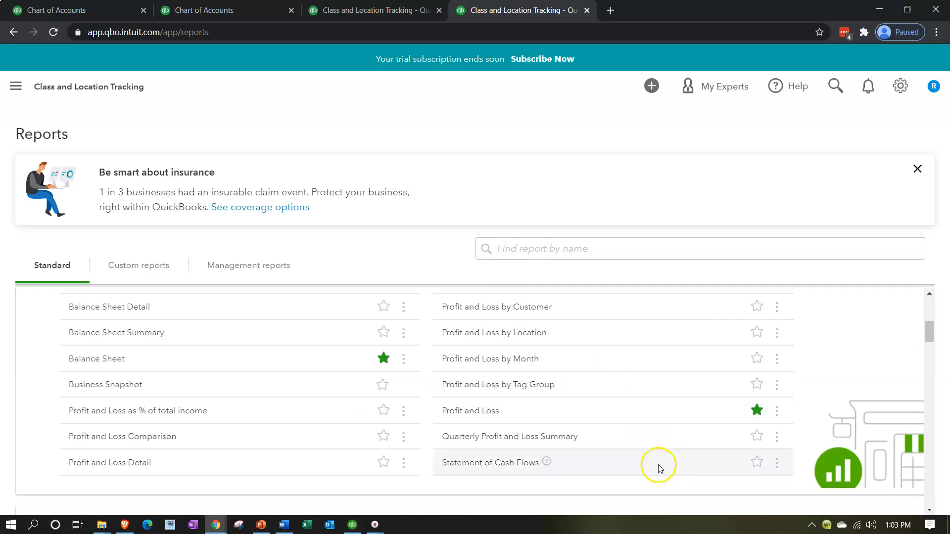
scroll(611, 446, "up", 3)
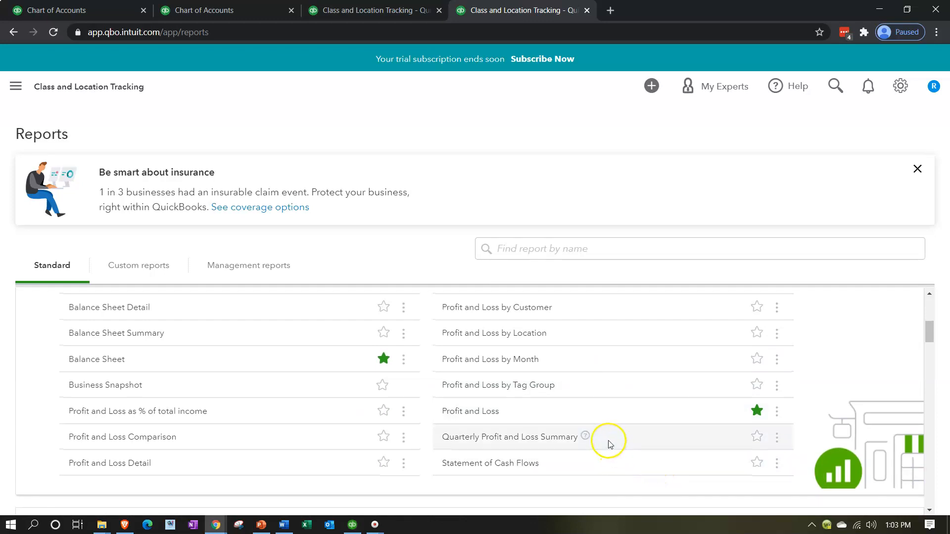
scroll(610, 444, "down", 4)
scroll(612, 440, "up", 2)
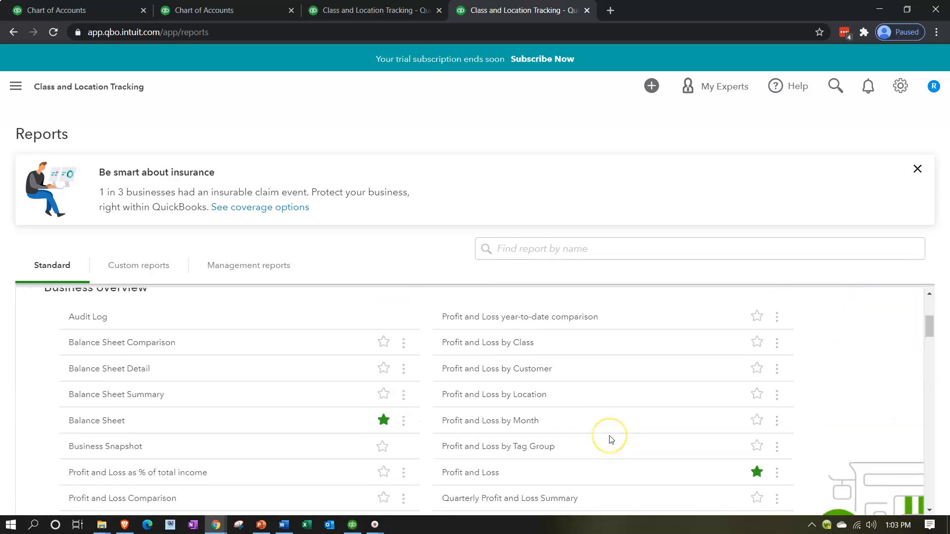
left_click(501, 344)
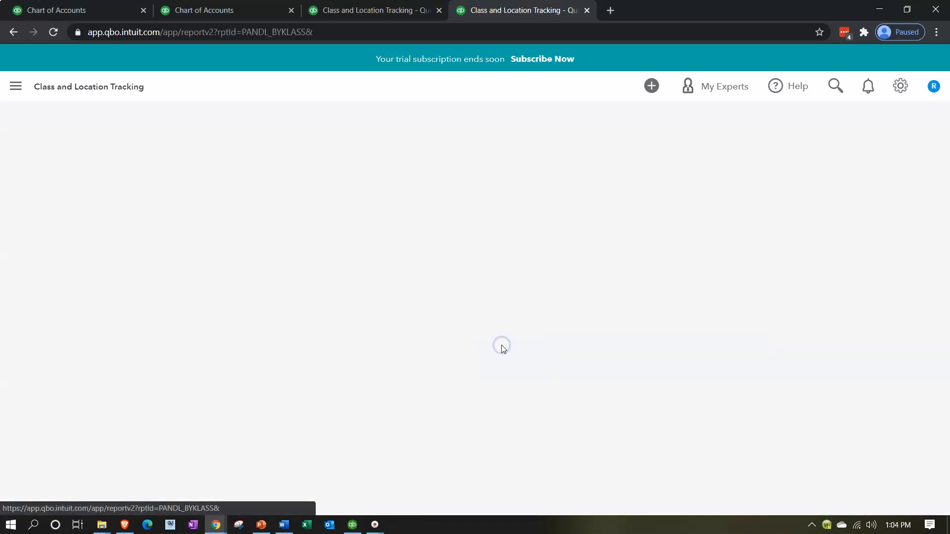
scroll(214, 174, "down", 5)
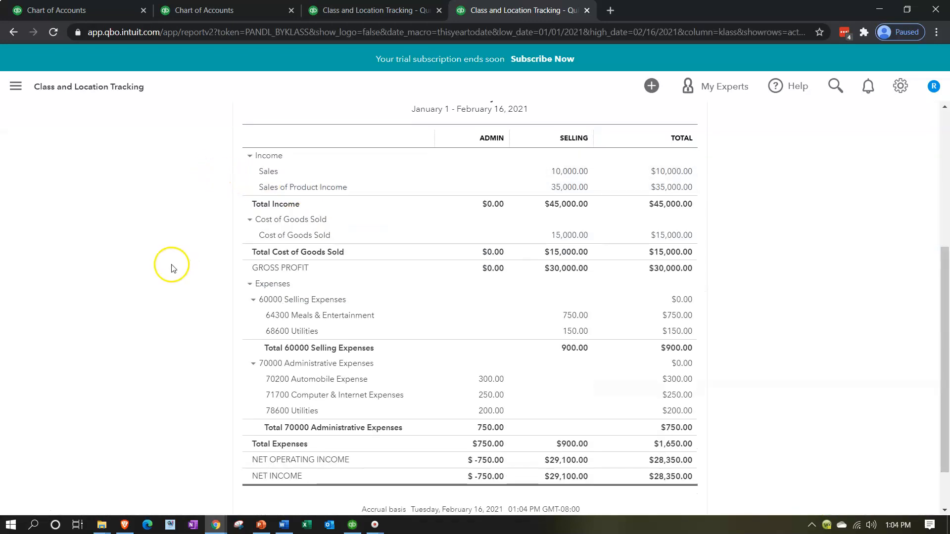
scroll(173, 257, "up", 5)
Step: Set the report period from 01/01/2021 to 12/31/2021 and run the report
left_click(198, 177)
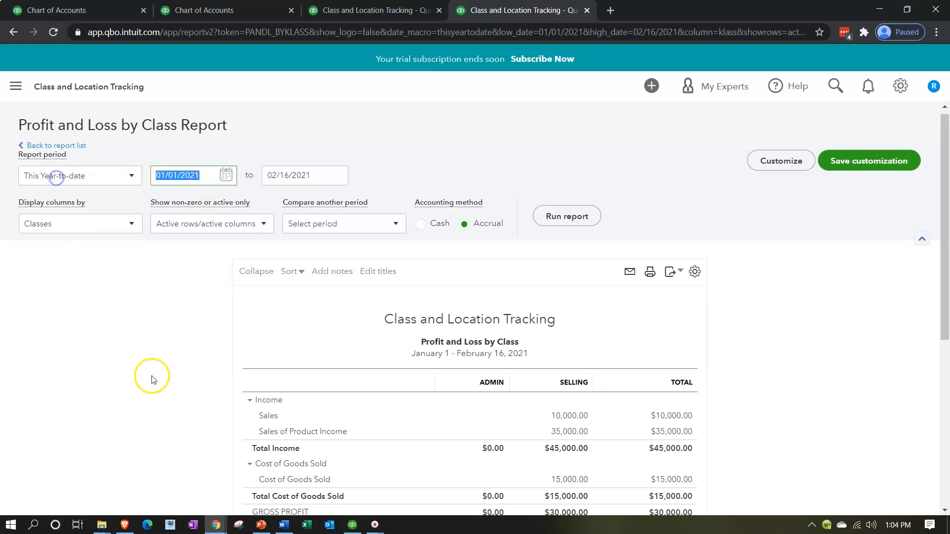
type("01/01/2021")
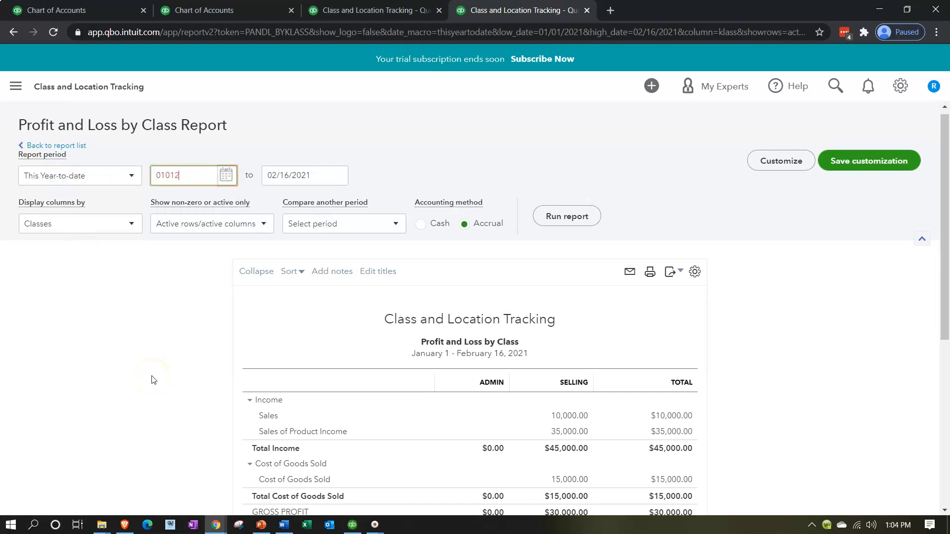
key("Tab")
type("12/31/2021")
key("Tab")
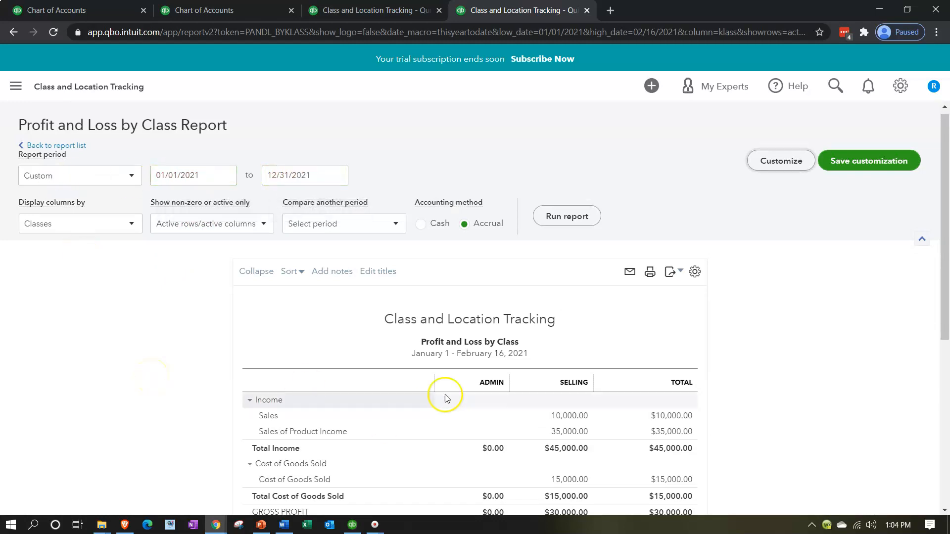
left_click(579, 224)
scroll(675, 254, "down", 3)
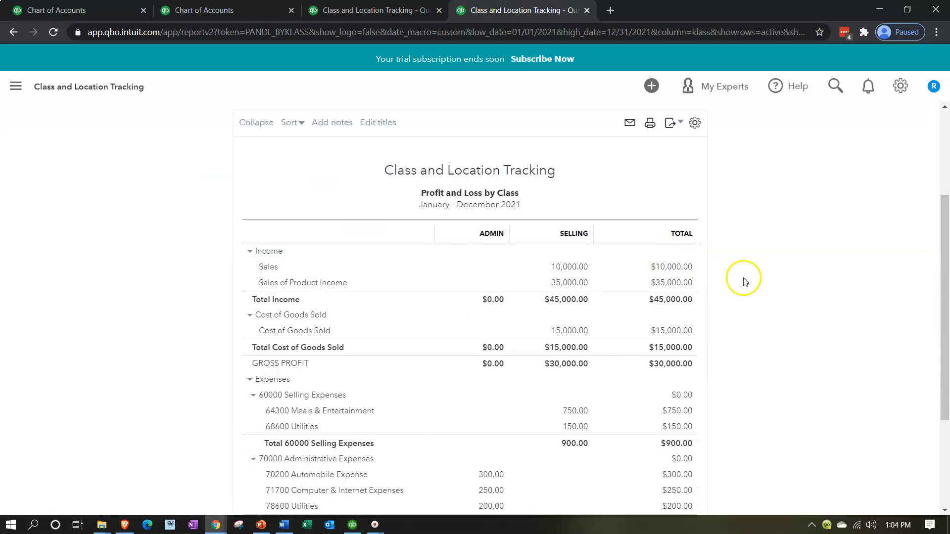
scroll(744, 280, "down", 1)
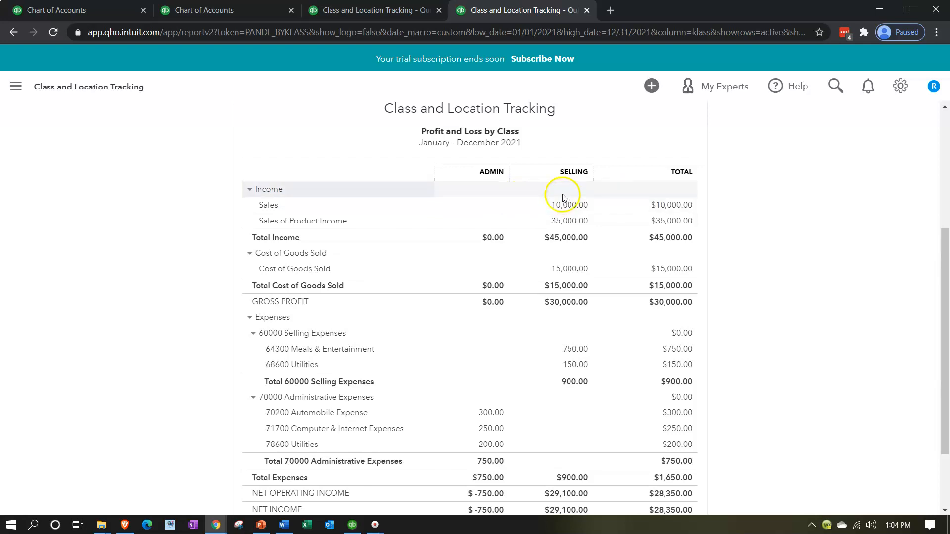
scroll(562, 198, "down", 2)
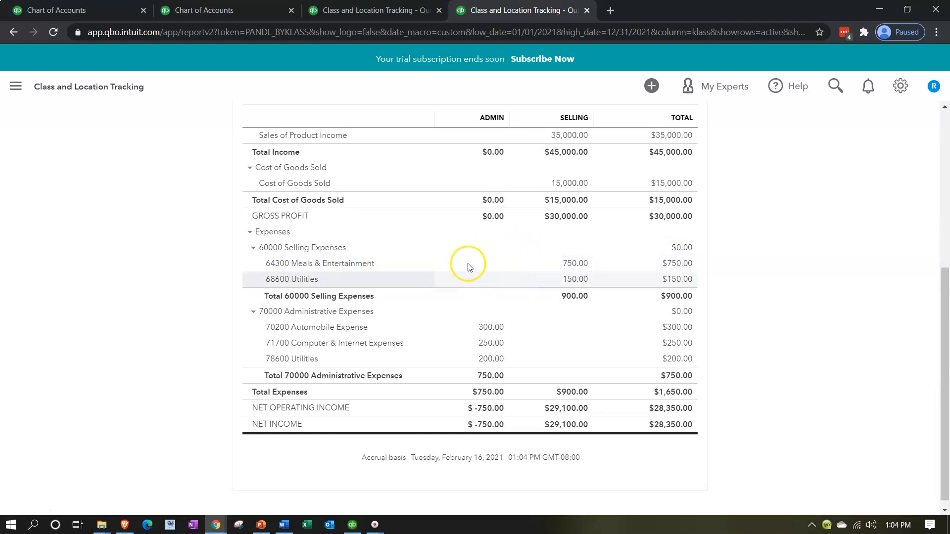
Step: Open the Admin Automobile Expense transaction from the report
left_click(498, 286)
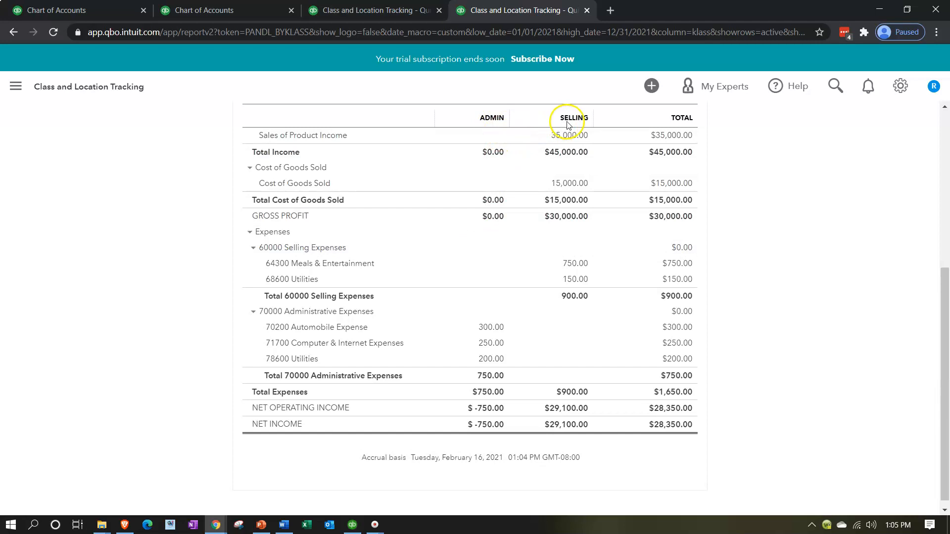
left_click(482, 328)
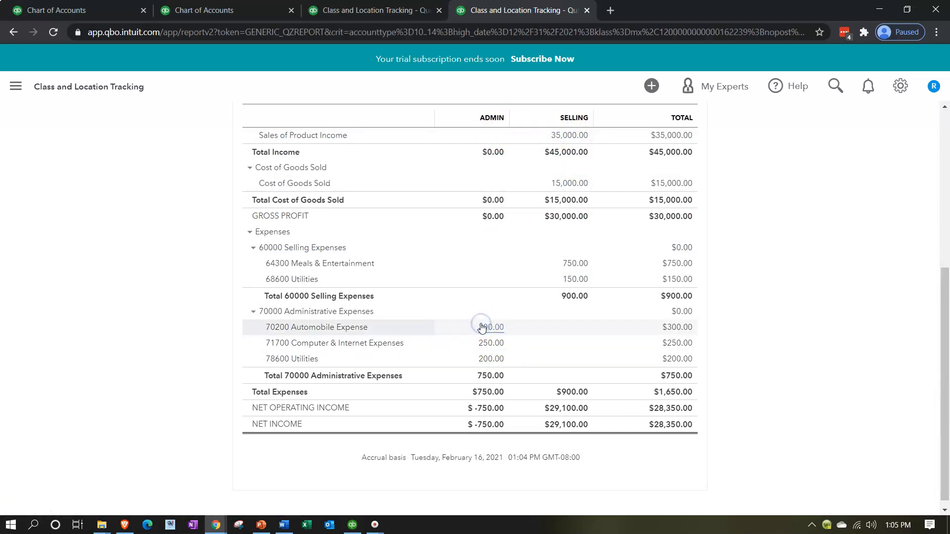
left_click(766, 386)
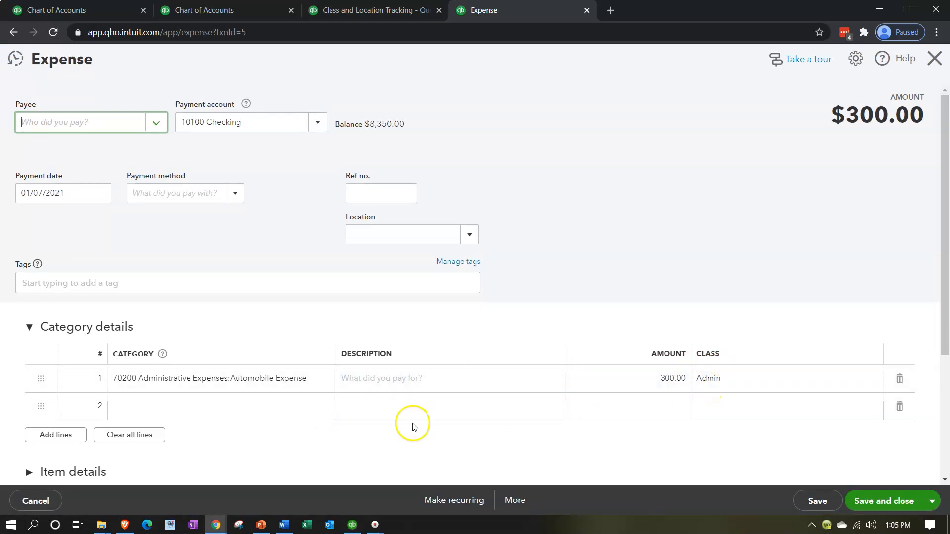
Step: Change the expense line's category to 60200 Selling Expenses:Automobile Expense
left_click(213, 383)
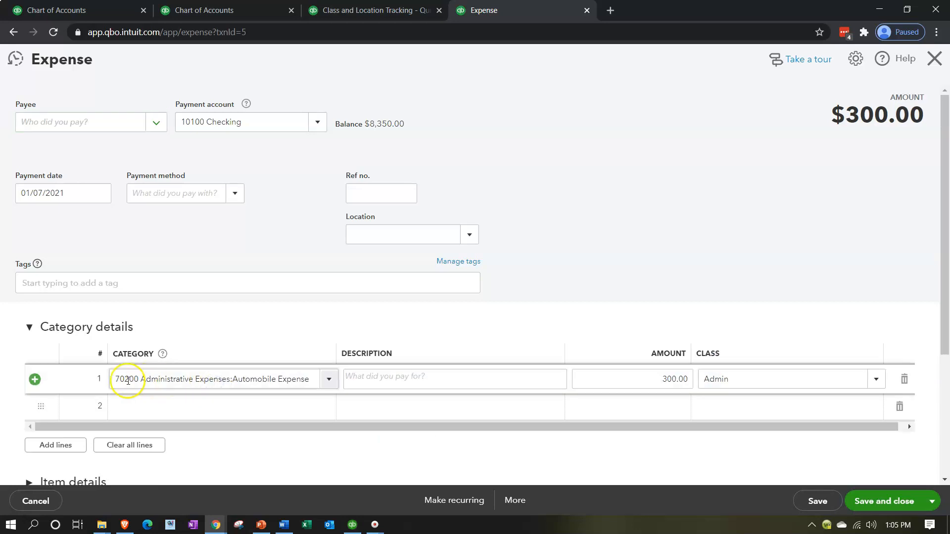
left_click_drag(115, 381, 520, 388)
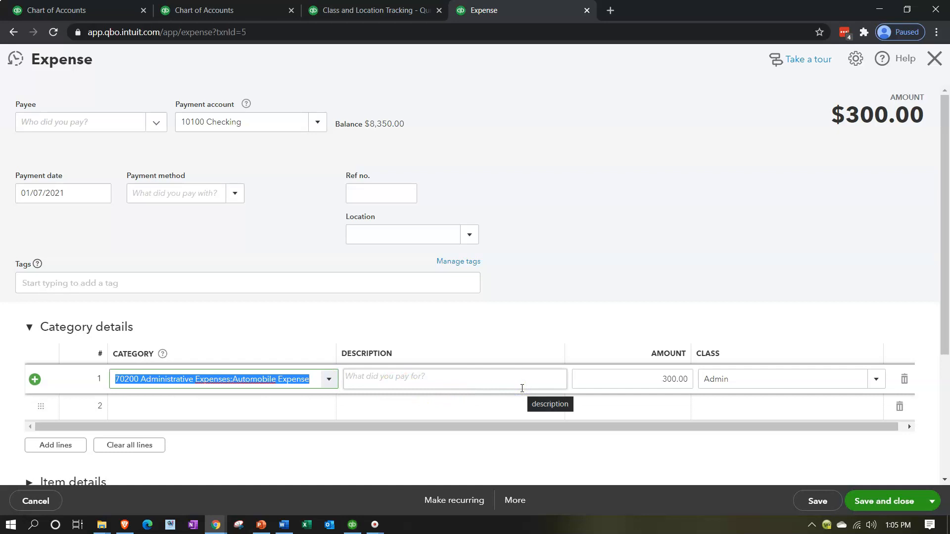
type("60200")
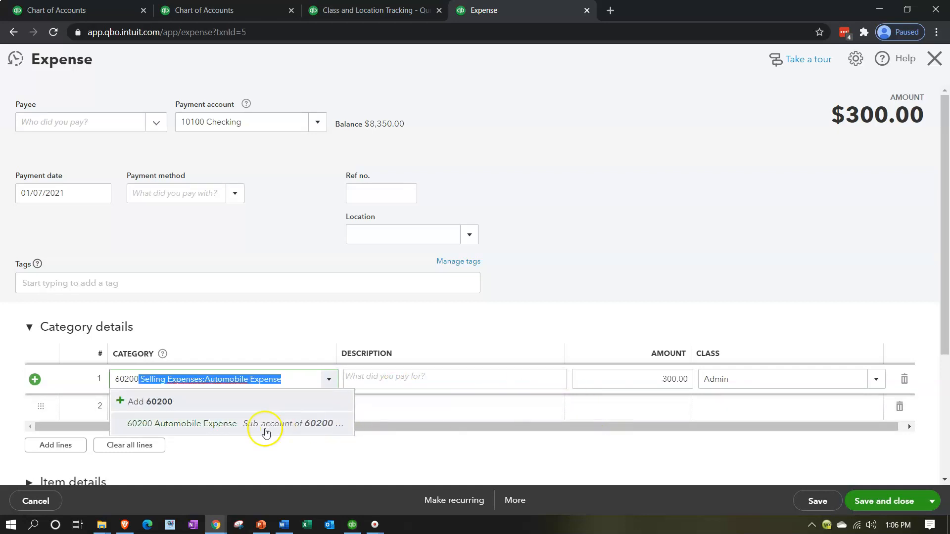
left_click(253, 428)
key("Tab")
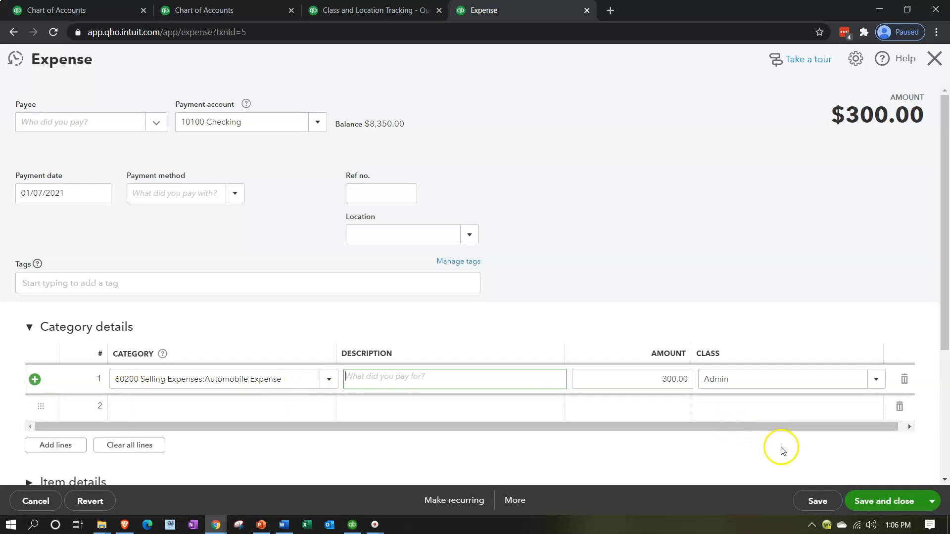
Step: Save the expense and go back to the Profit and Loss by Class report
left_click(871, 499)
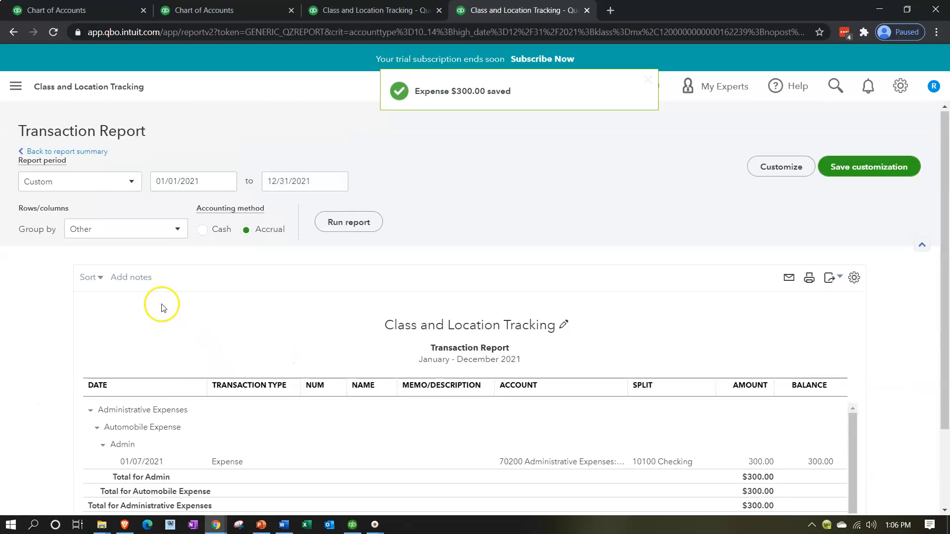
left_click(74, 151)
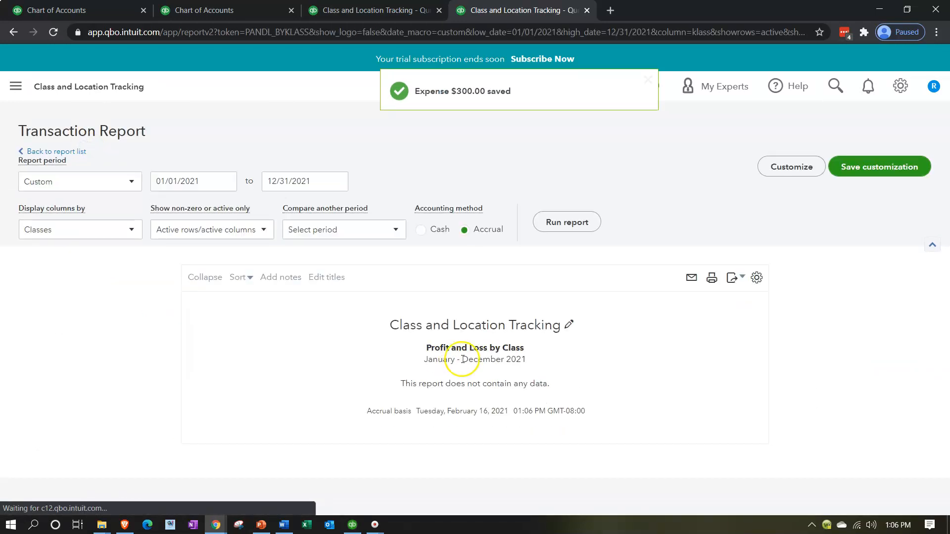
scroll(462, 360, "down", 4)
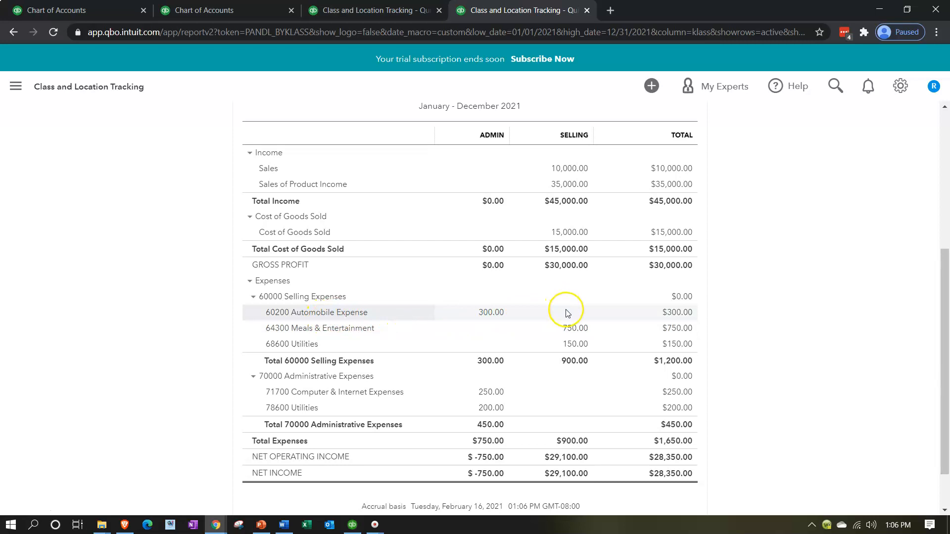
Step: Open the Admin Computer & Internet Expenses transaction, recategorize it to 61700 Selling Expenses:Computer & Internet Expenses, and save
left_click(487, 394)
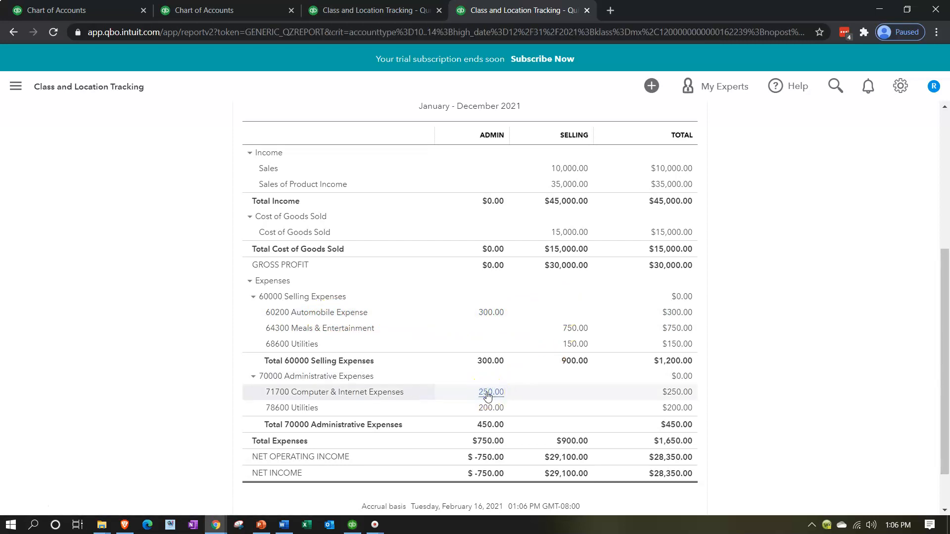
left_click(761, 381)
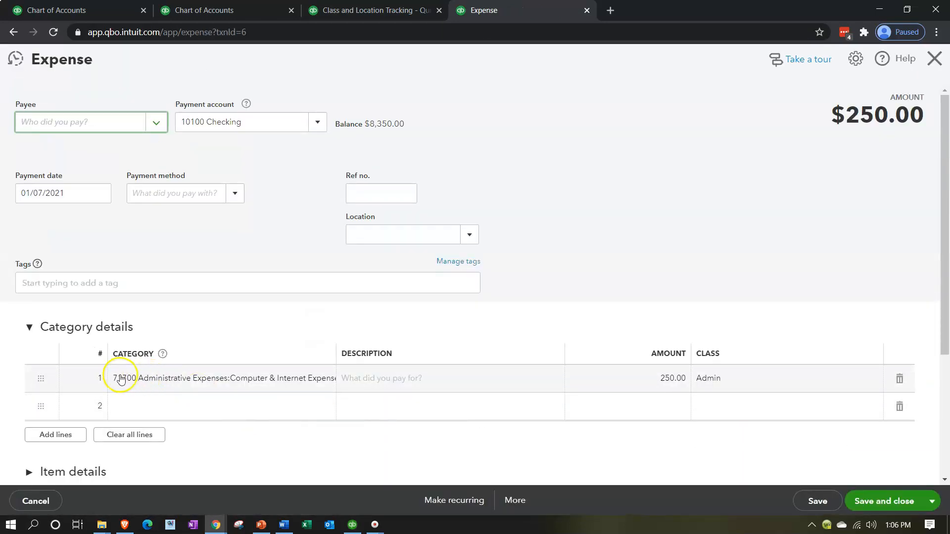
left_click(120, 379)
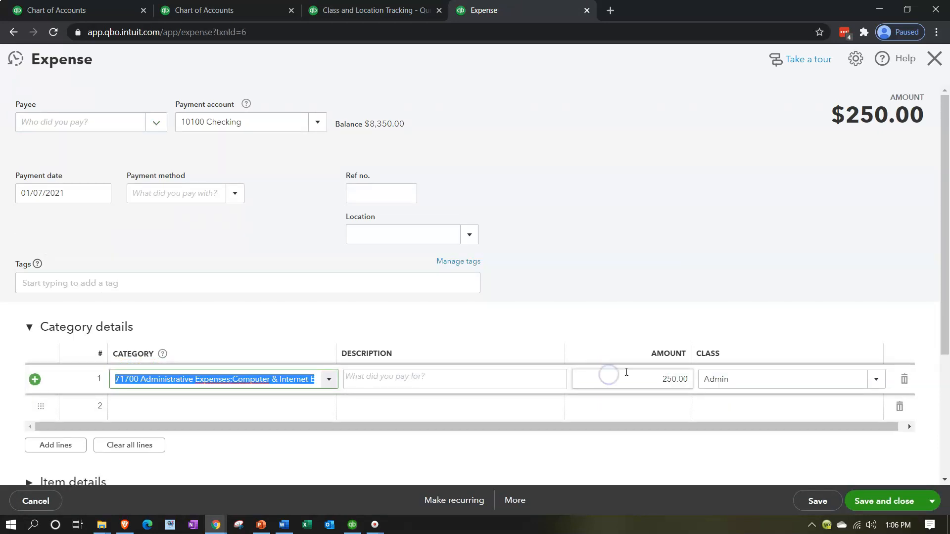
type("61700")
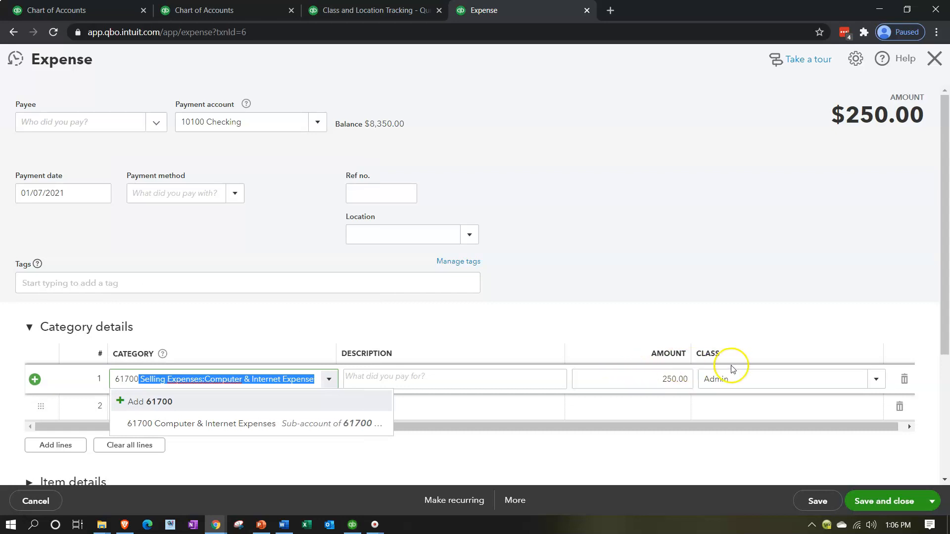
left_click(216, 424)
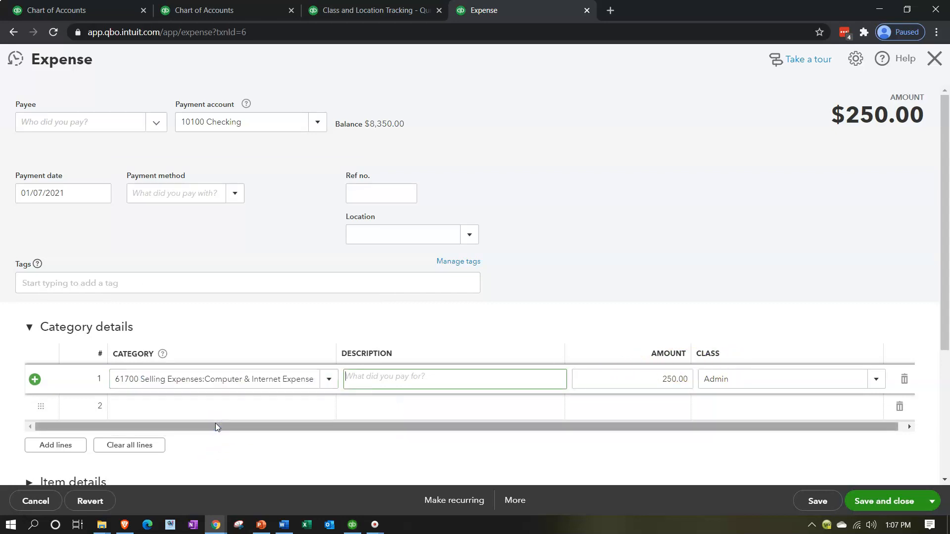
left_click(864, 500)
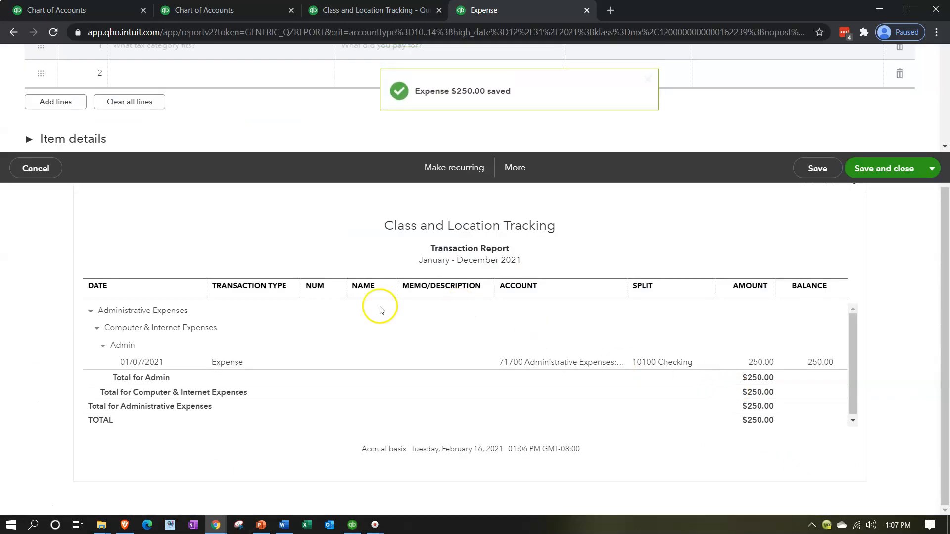
Step: Return to the Profit and Loss by Class report and open the Admin 78600 Utilities expense transaction
left_click(96, 155)
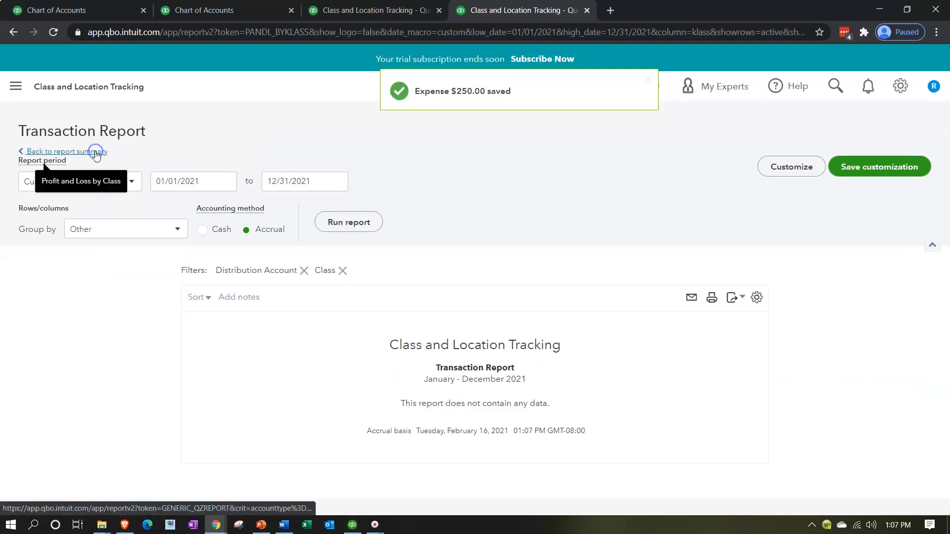
scroll(212, 392, "down", 5)
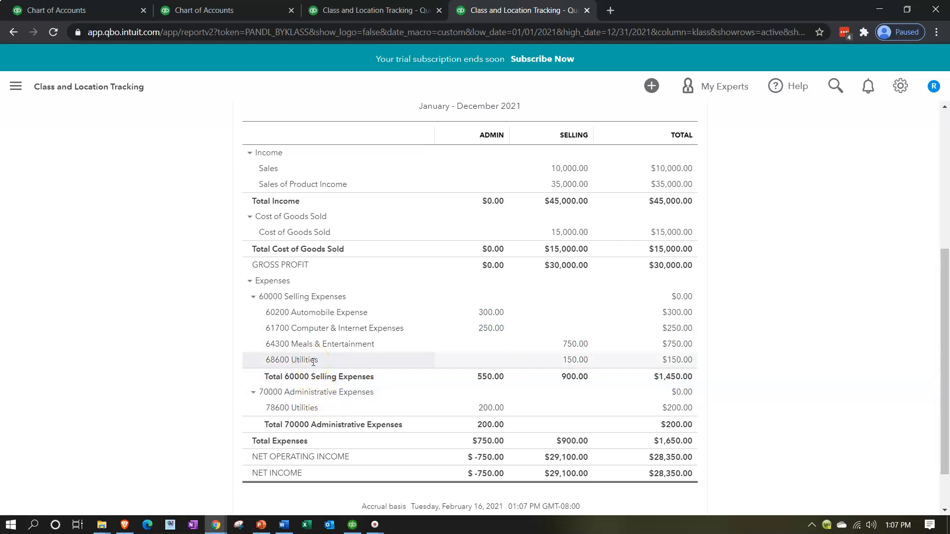
left_click(326, 410)
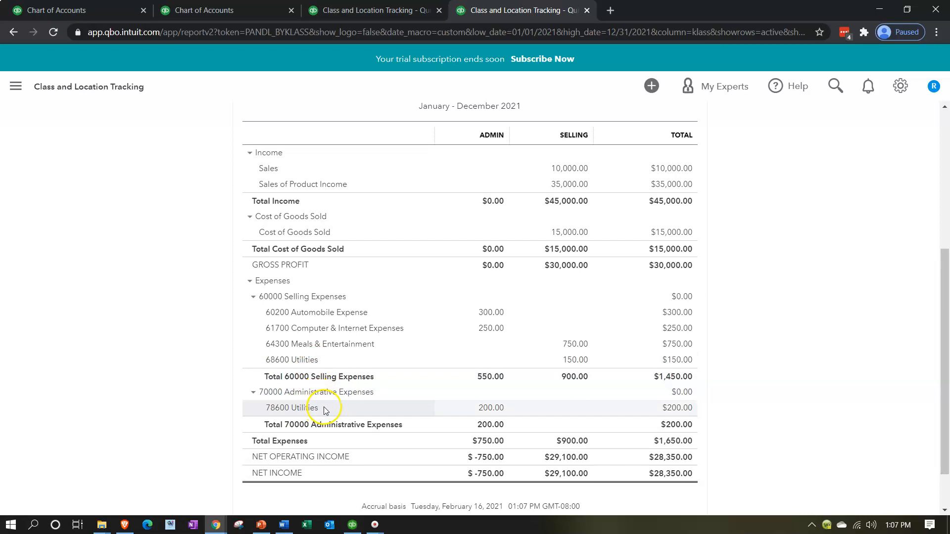
left_click(482, 409)
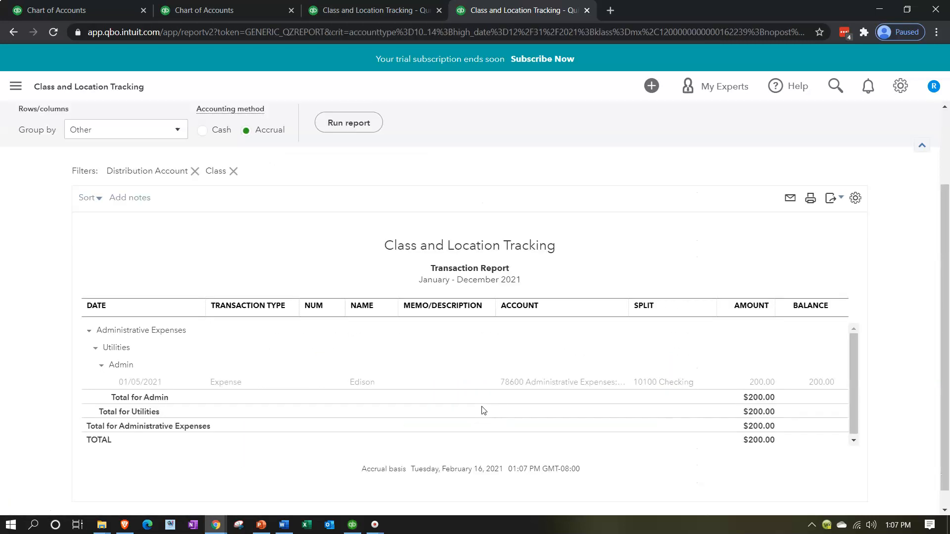
left_click(769, 384)
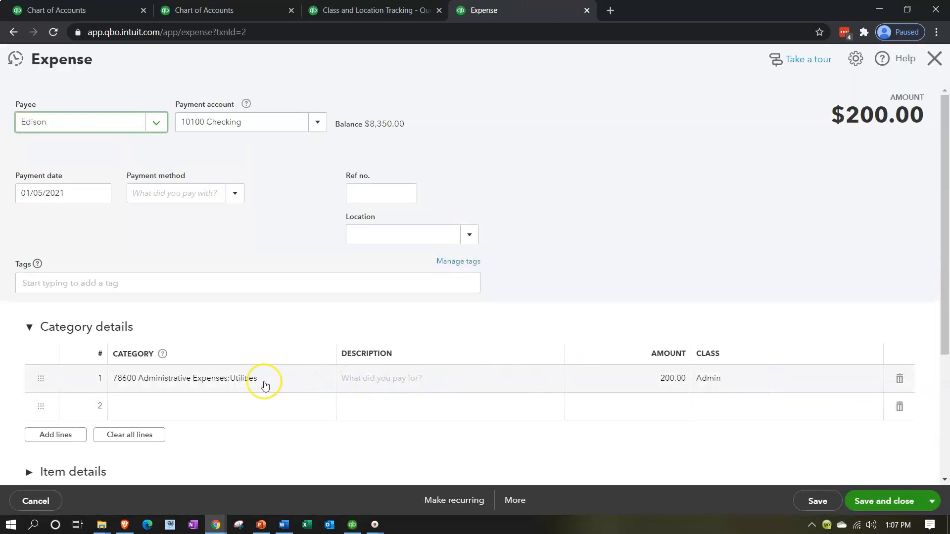
Step: Change the utilities expense line's category to 68600 Selling Expenses:Utilities and save the expense
left_click(262, 381)
left_click_drag(261, 380, 27, 384)
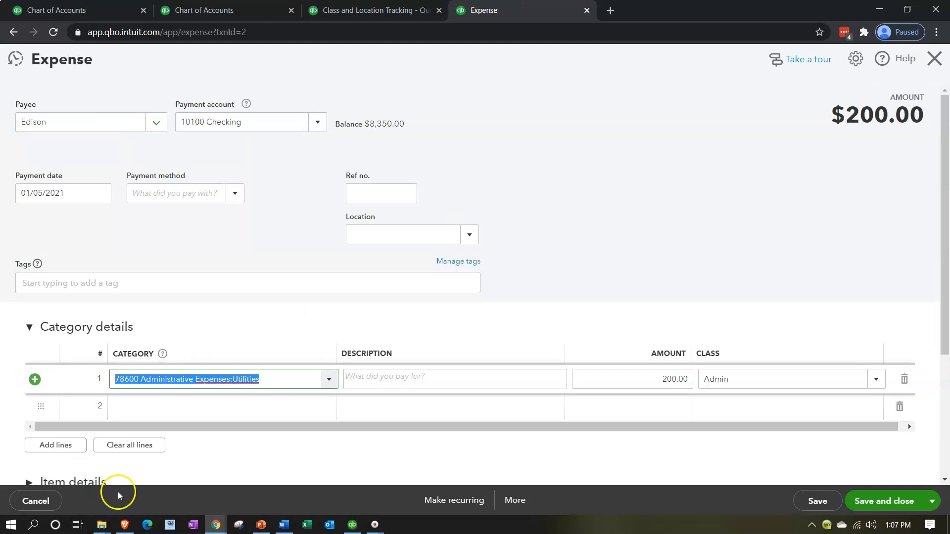
type("6")
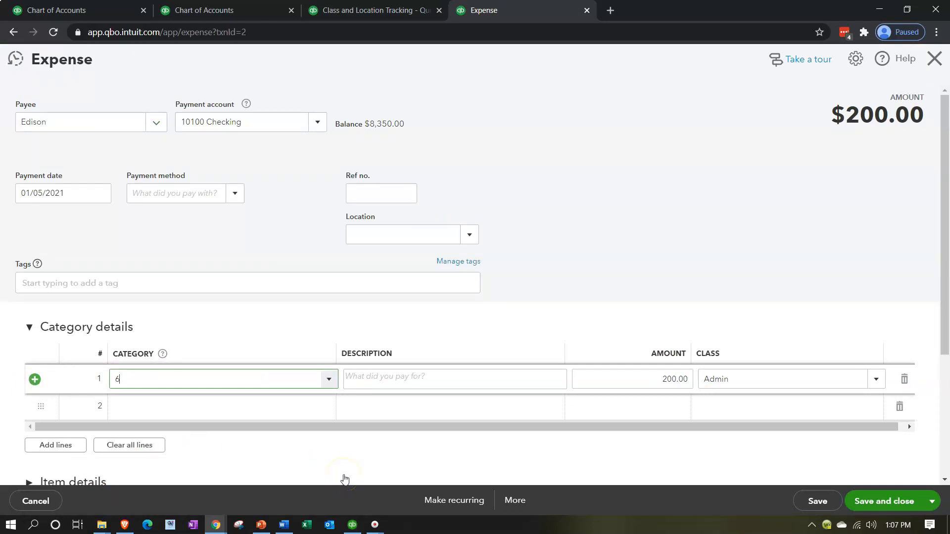
type("8600 Selling Expenses:Utilities")
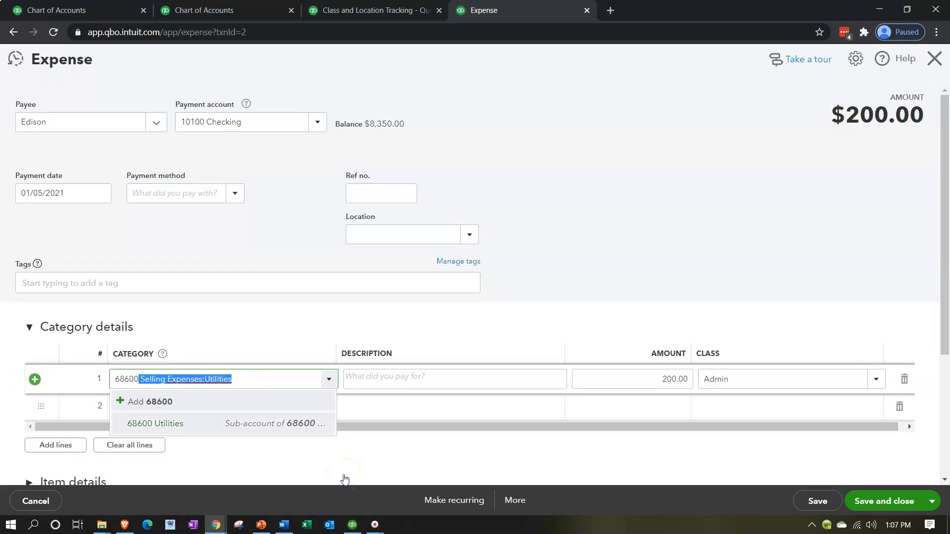
key("Tab")
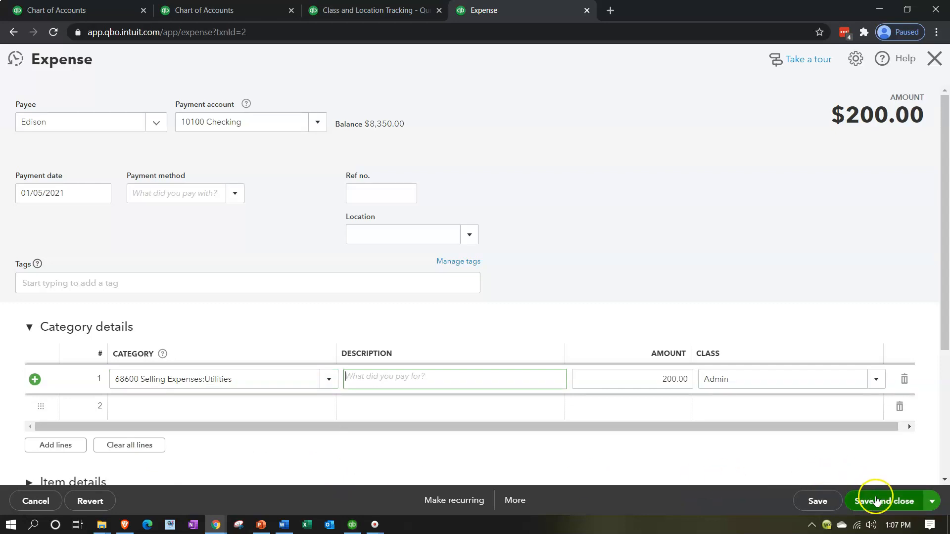
left_click(876, 501)
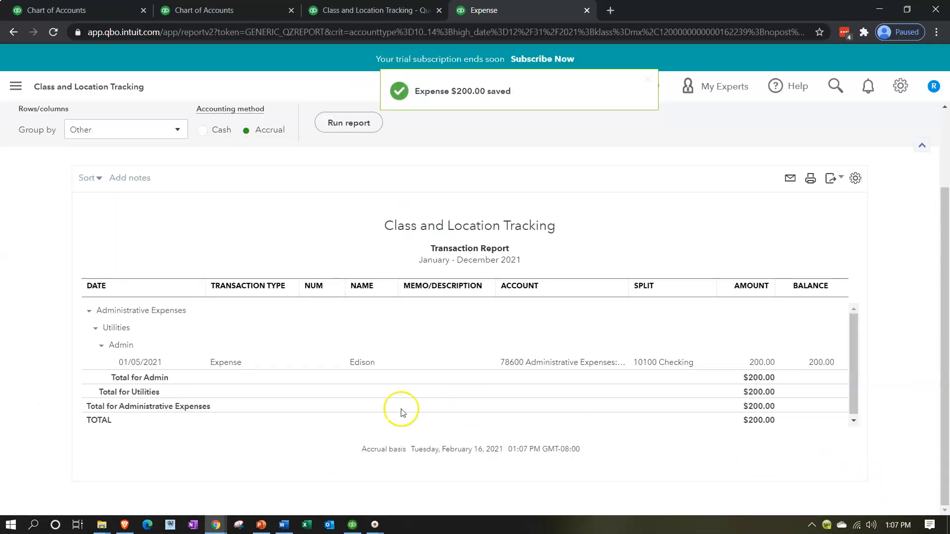
Step: Return to the Profit and Loss by Class report and collapse and expand the 60000 Selling Expenses group
scroll(222, 362, "up", 2)
left_click(81, 151)
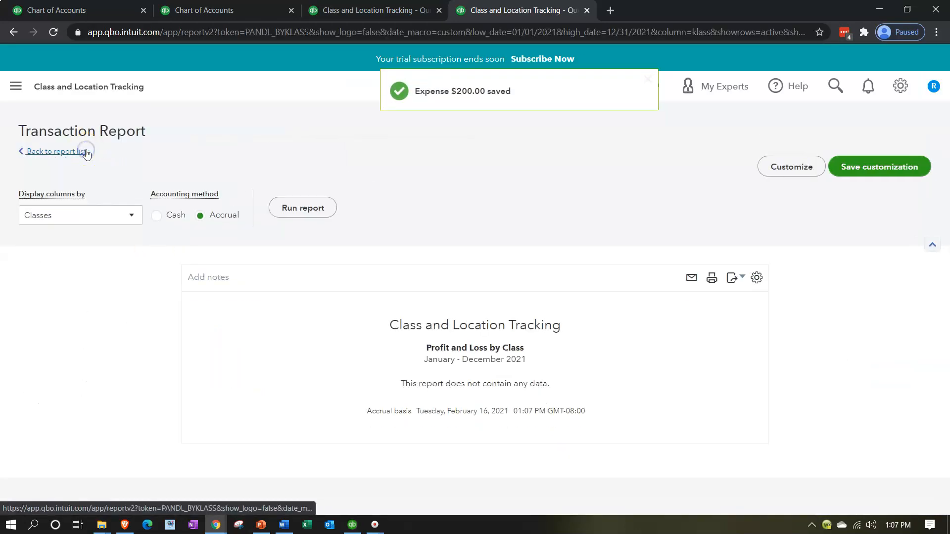
scroll(175, 357, "down", 5)
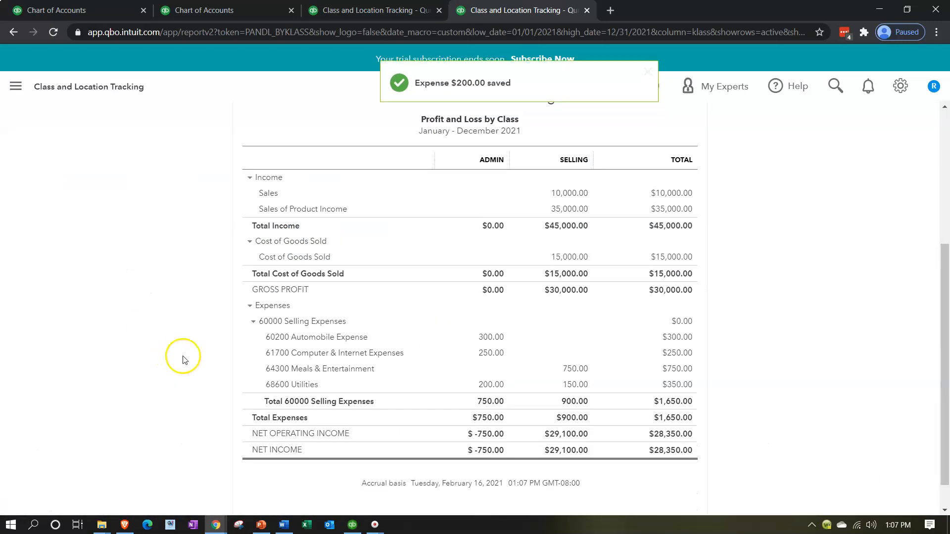
left_click(250, 321)
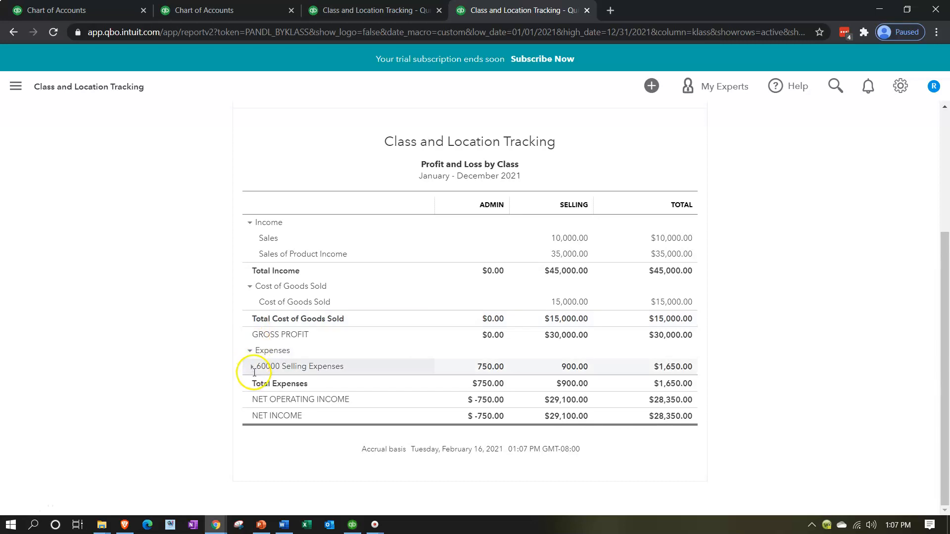
left_click(249, 367)
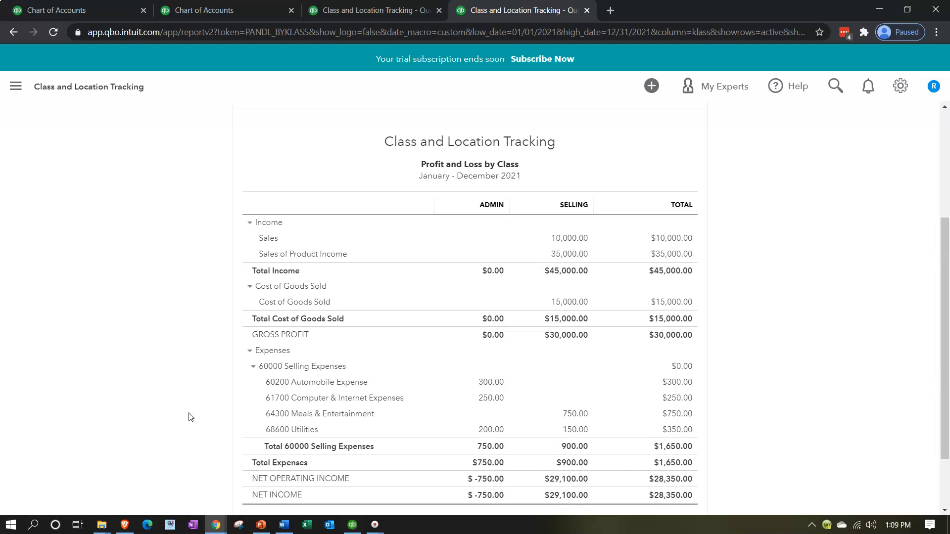
left_click(218, 447)
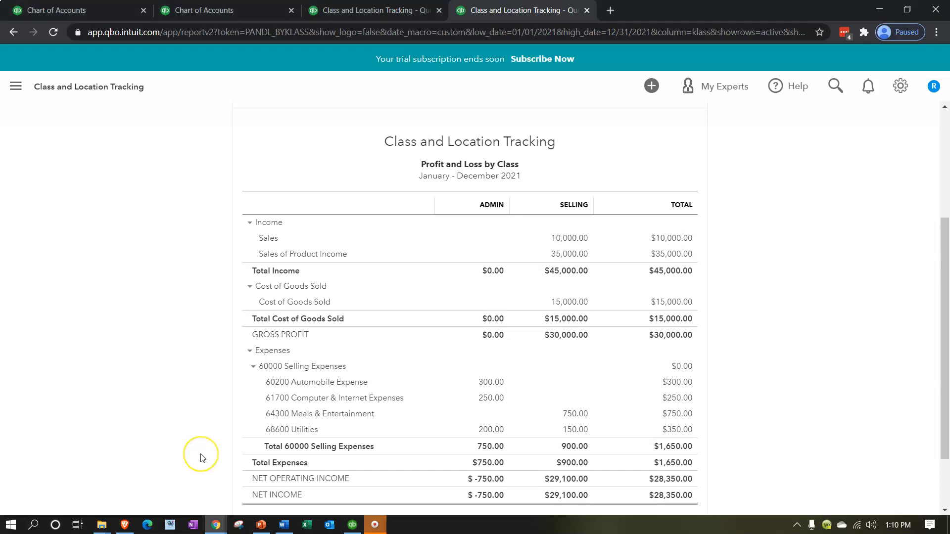
left_click(212, 471)
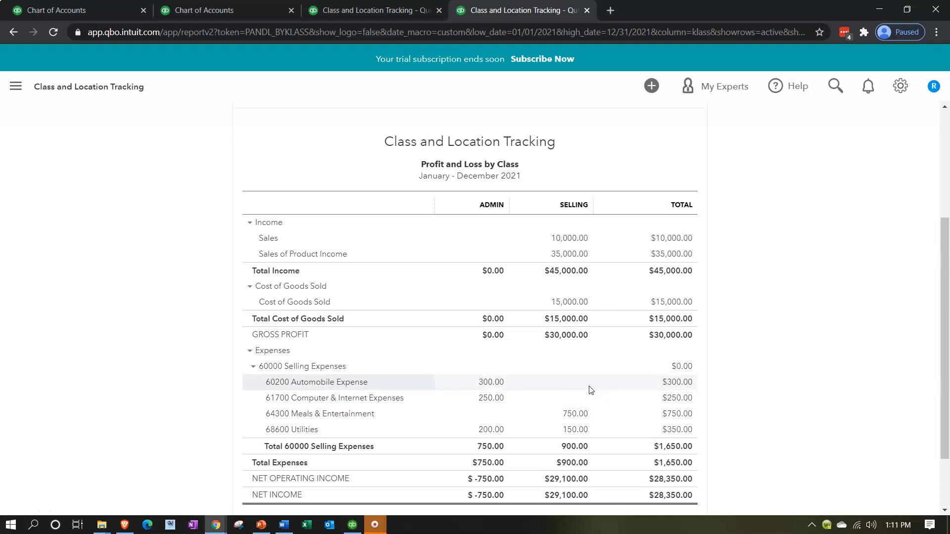
Step: Switch to the Profit and Loss report tab and open the Balance Sheet report from the report list
left_click(368, 11)
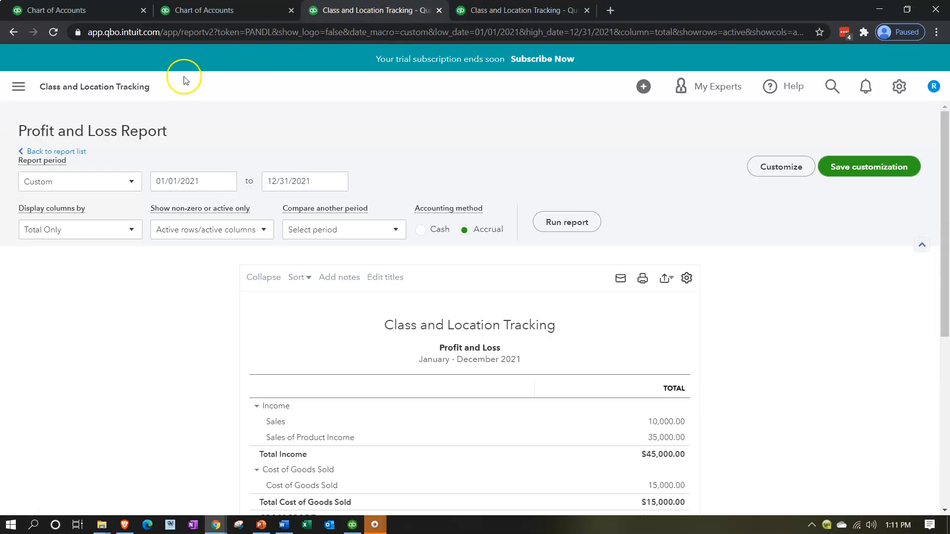
left_click(18, 86)
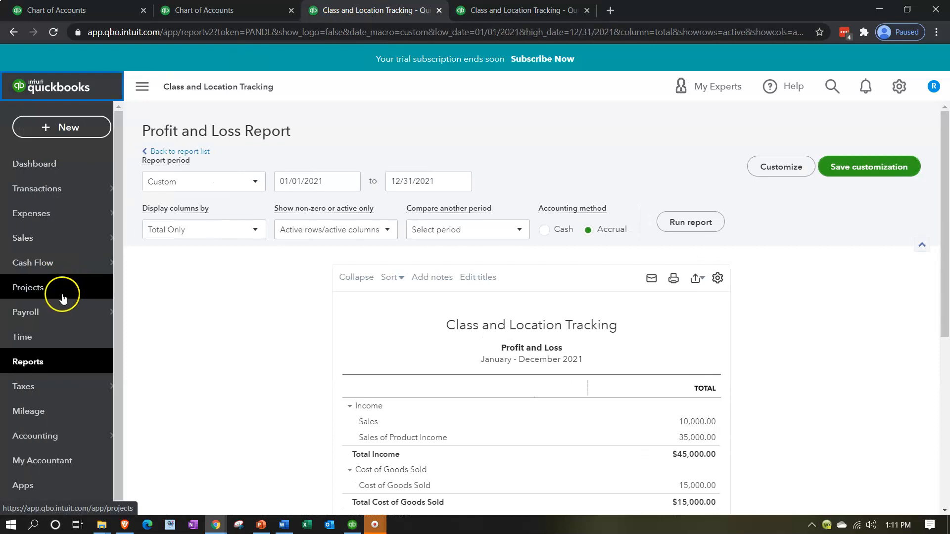
left_click(40, 361)
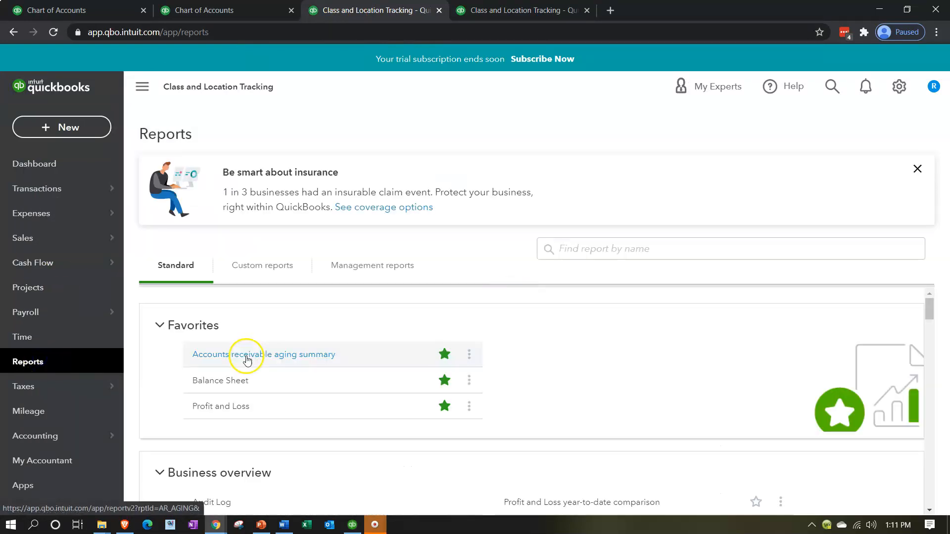
left_click(233, 381)
Step: Set the Balance Sheet period from 01/01/2021 to 12/31/2021 and run the report
scroll(235, 385, "down", 3)
scroll(317, 191, "up", 3)
left_click_drag(332, 178, 241, 167)
type("010121")
key("Tab")
type("123121")
left_click(413, 161)
left_click(668, 221)
Step: Compare the Balance Sheet's net income with the Profit and Loss by Class report in the other tab
left_click(145, 89)
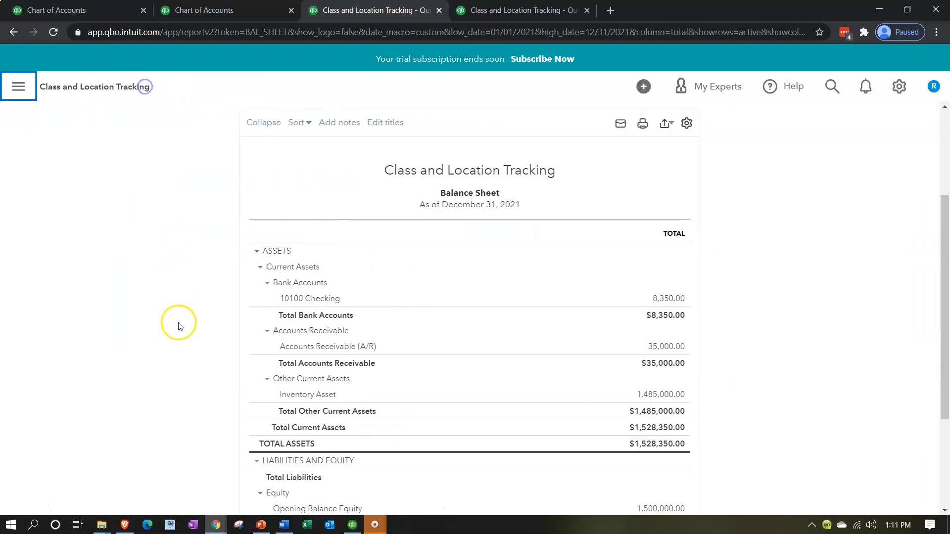
scroll(180, 366, "down", 1)
scroll(183, 366, "down", 2)
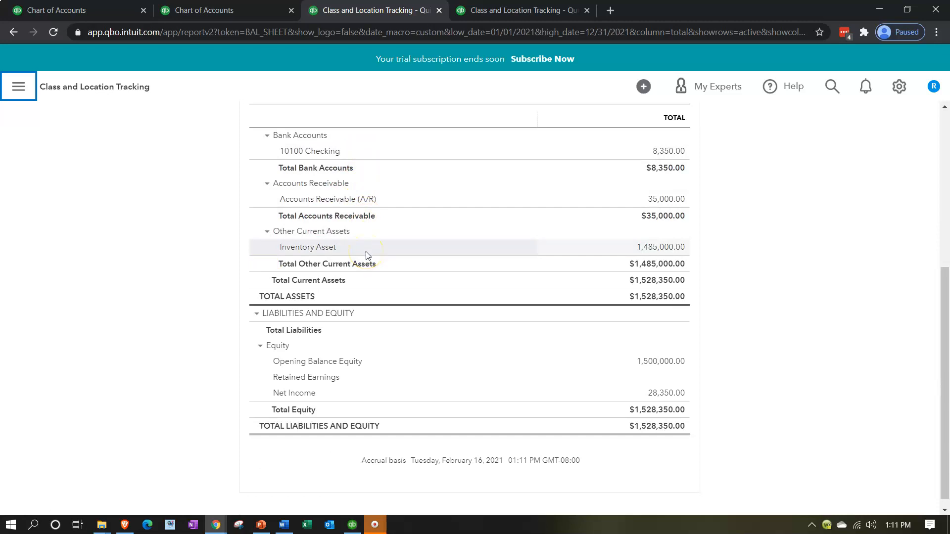
left_click(671, 398)
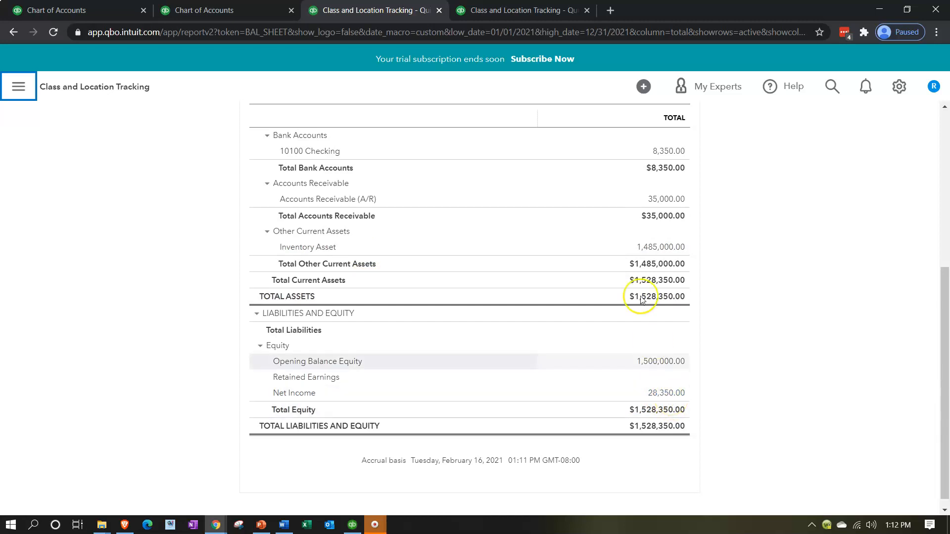
left_click(530, 18)
scroll(586, 347, "down", 3)
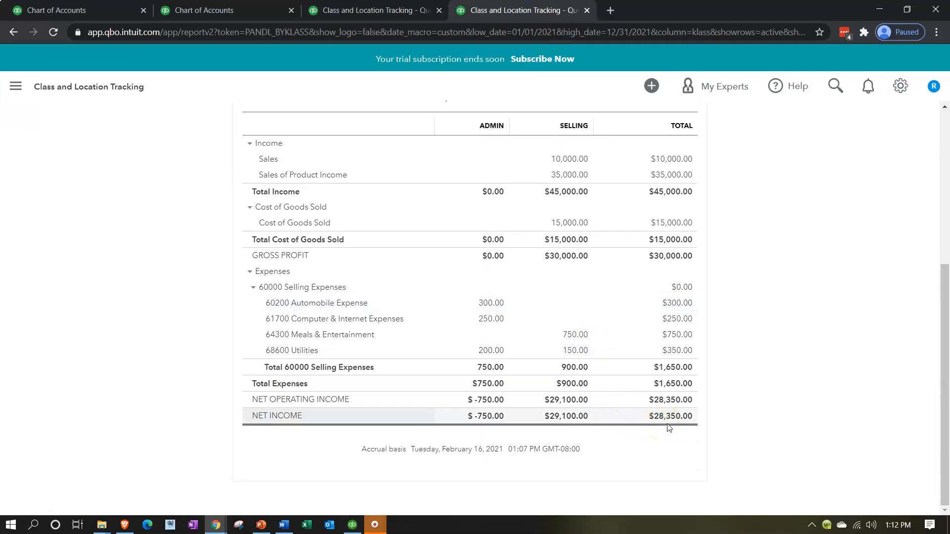
left_click(378, 11)
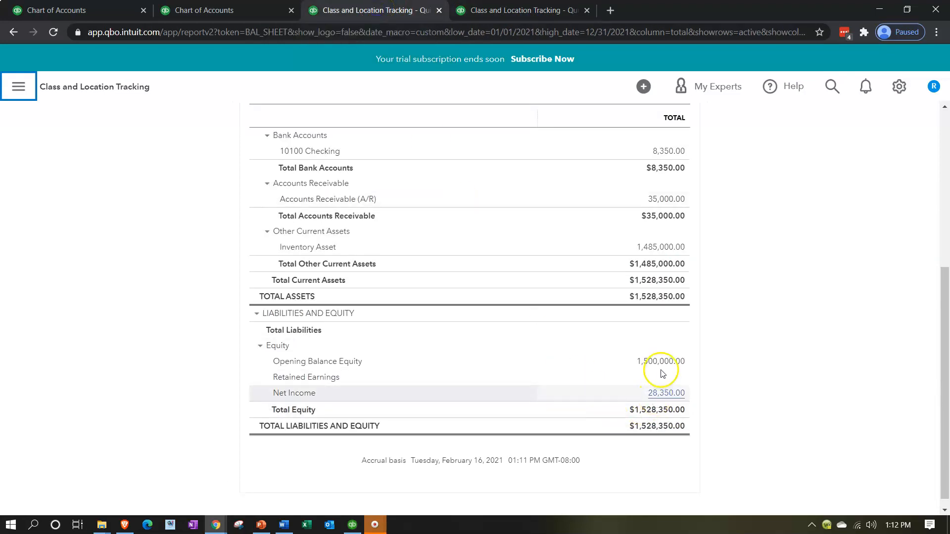
scroll(663, 374, "up", 6)
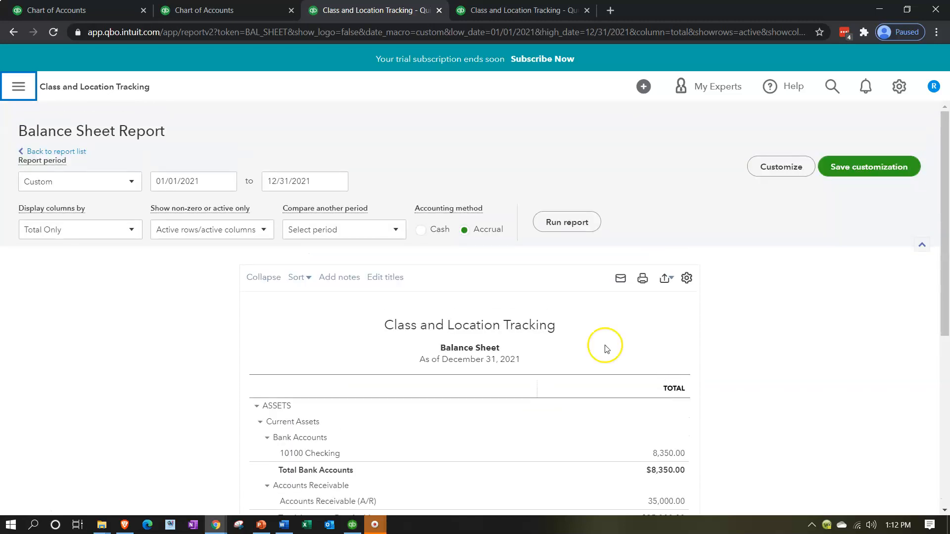
Step: Set the Balance Sheet end date to 01/01/2022 and rerun the report
left_click(315, 182)
key("plus")
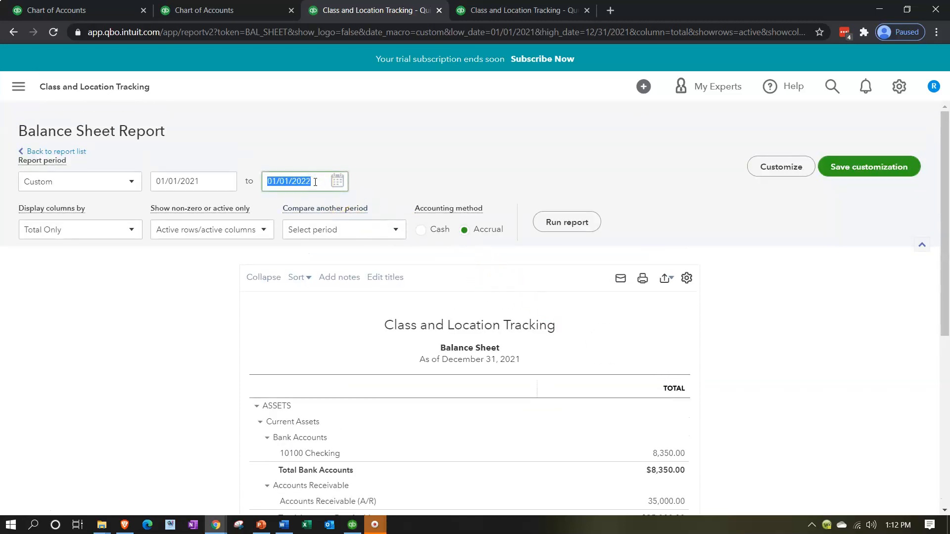
left_click(582, 221)
scroll(360, 373, "down", 5)
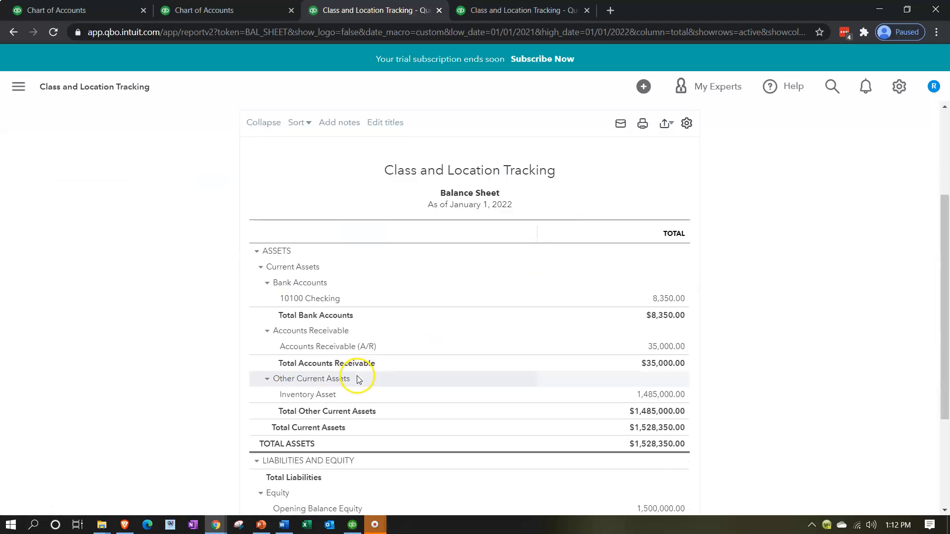
scroll(360, 386, "down", 1)
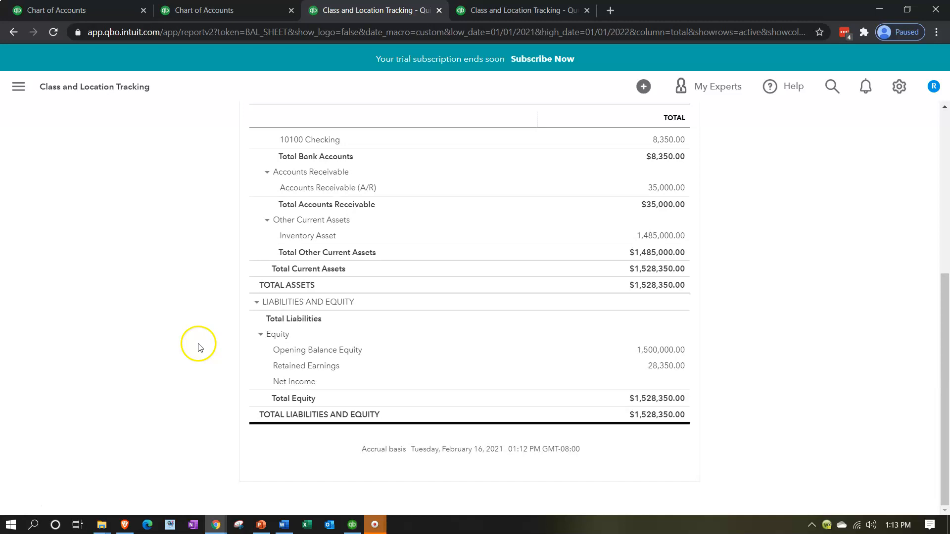
key("alt")
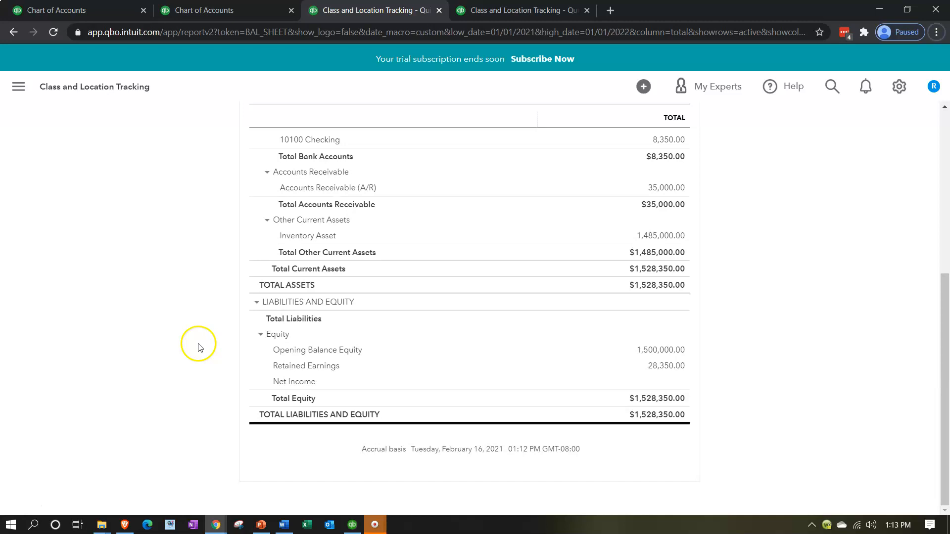